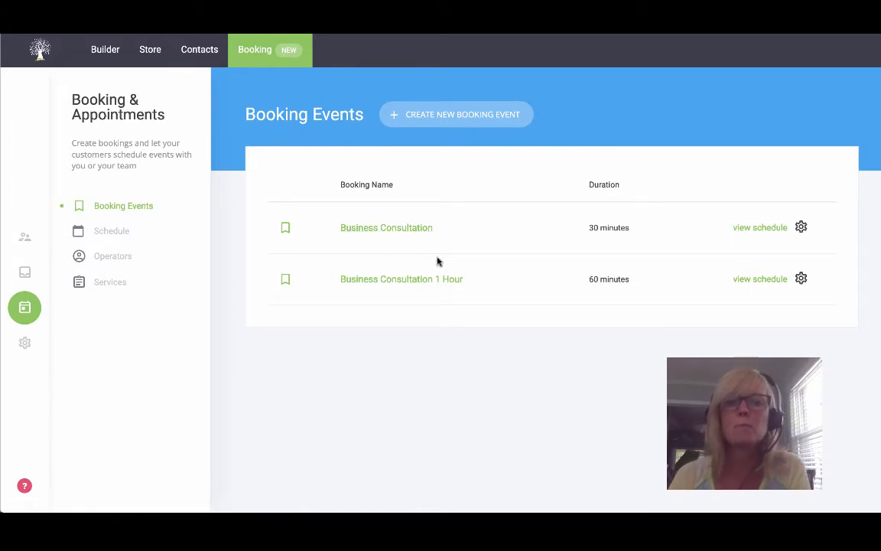
# Open the Business Consultation 1 Hour booking event, review its name, description and location, and continue to its operators and services
pyautogui.click(399, 283)
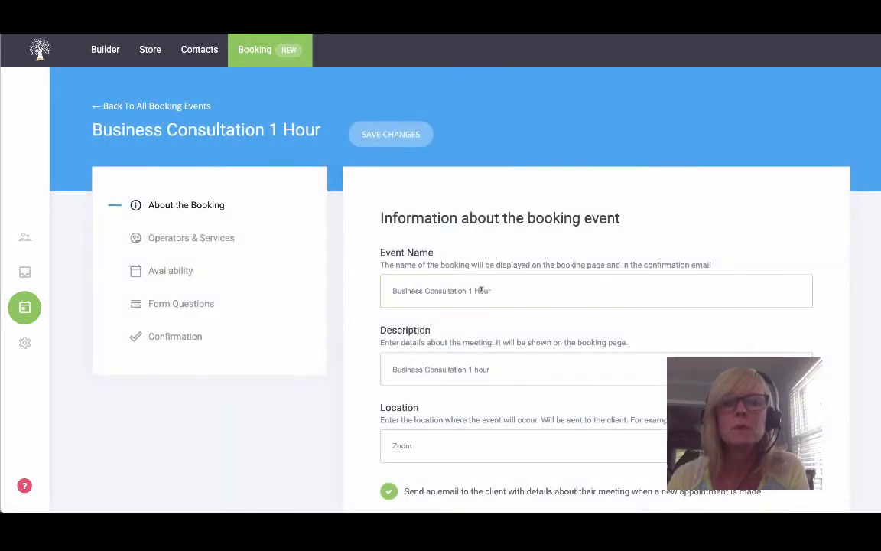
pyautogui.scroll(-1, 446, 303)
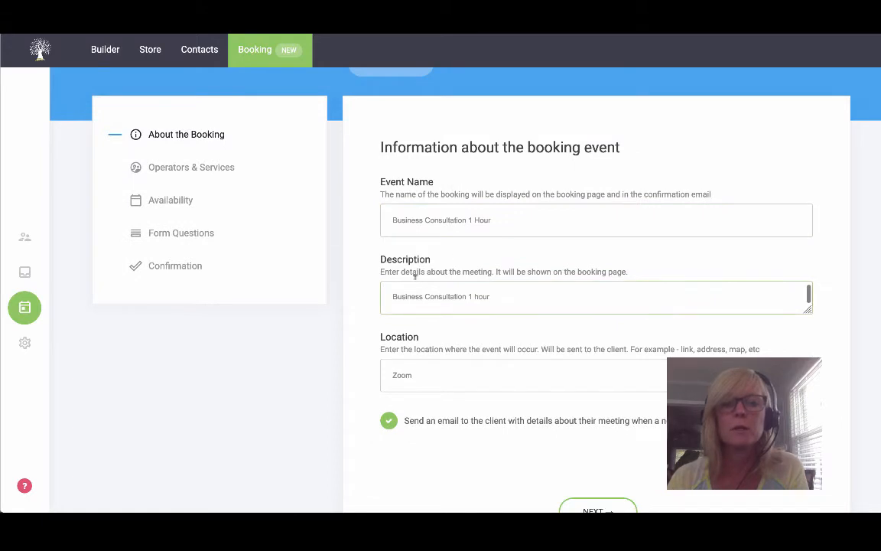
pyautogui.click(403, 376)
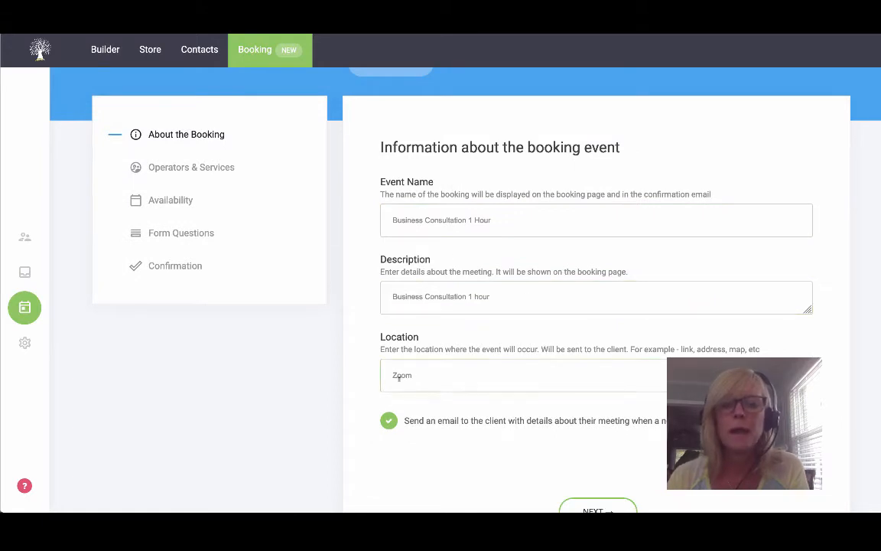
pyautogui.scroll(-1, 445, 379)
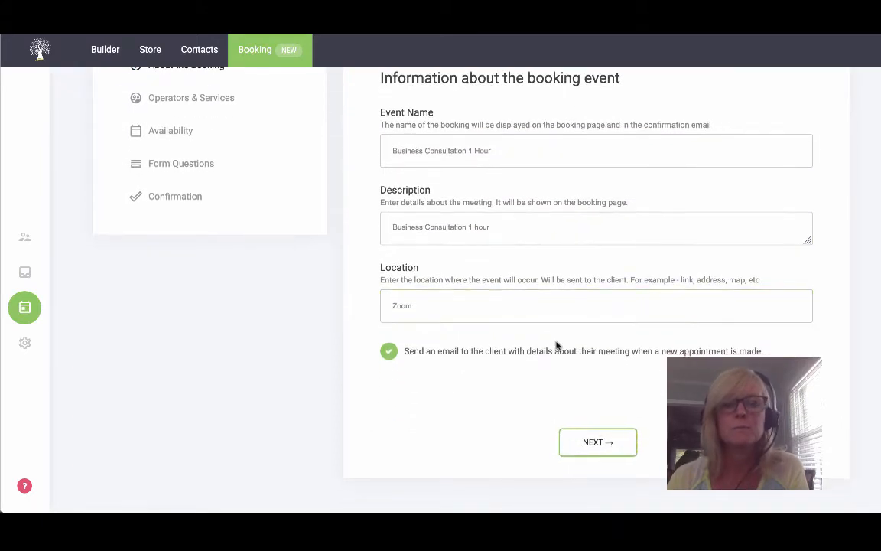
pyautogui.click(604, 440)
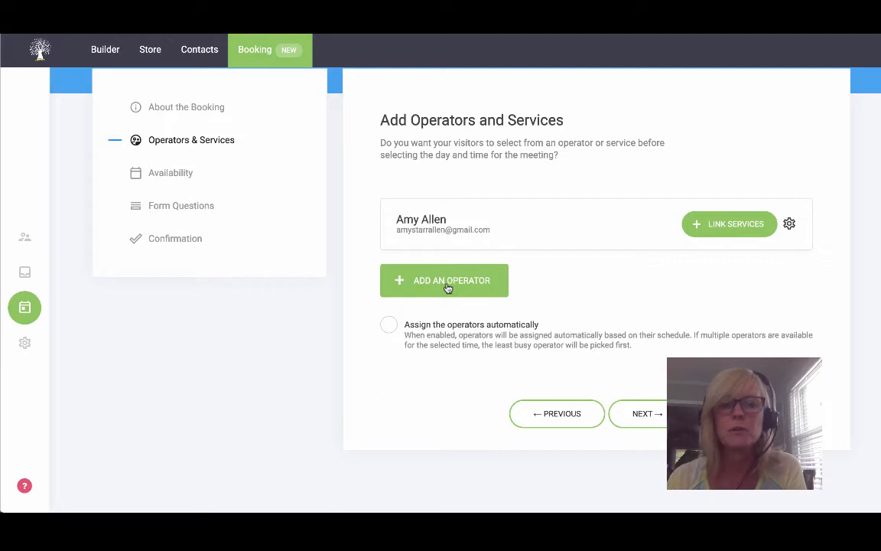
# Examine the new service form for the existing operator, including service type, duration and image options, and close it without saving
pyautogui.click(699, 224)
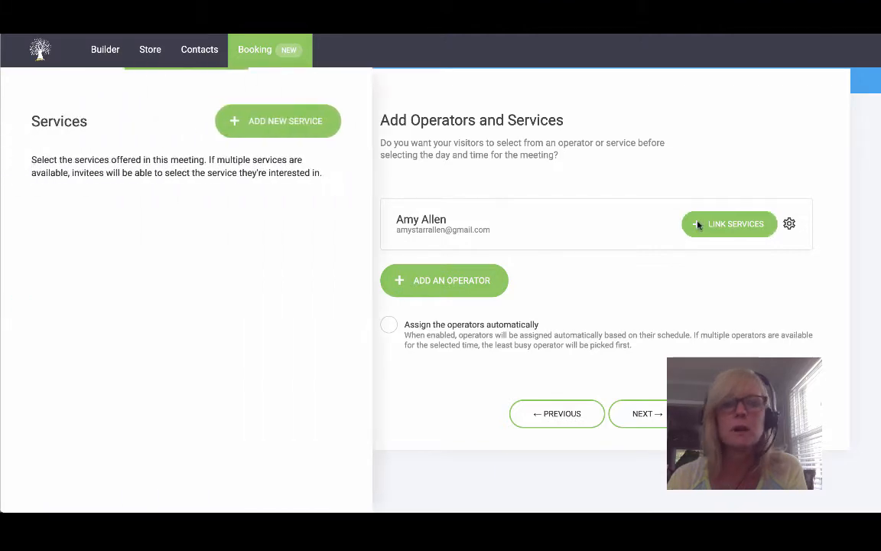
pyautogui.click(278, 131)
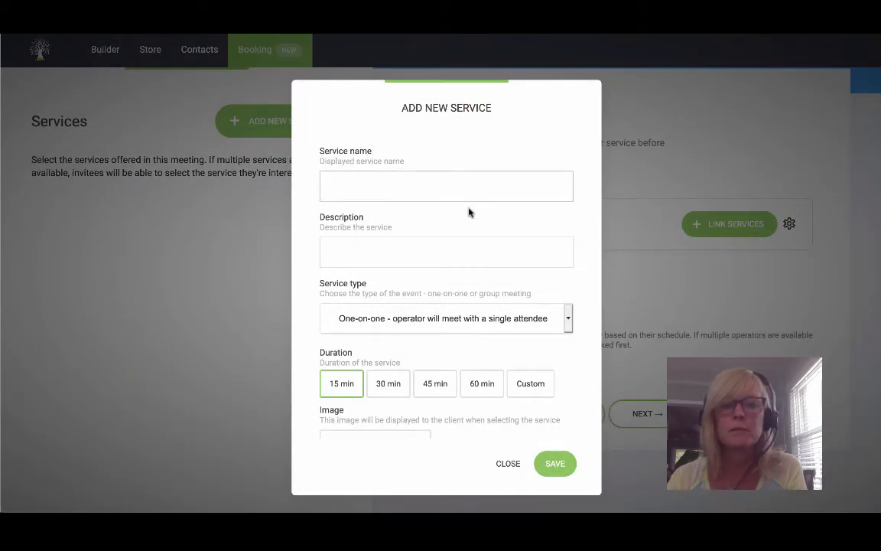
pyautogui.click(570, 327)
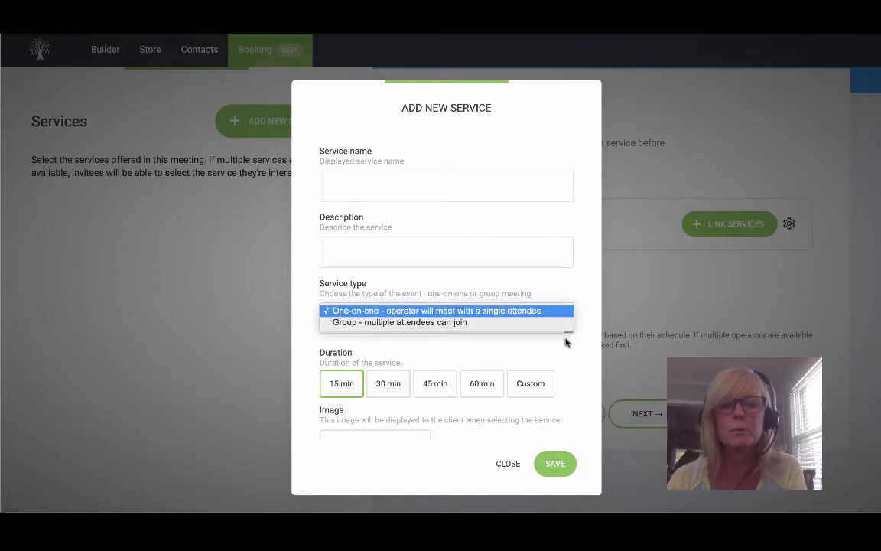
pyautogui.click(572, 347)
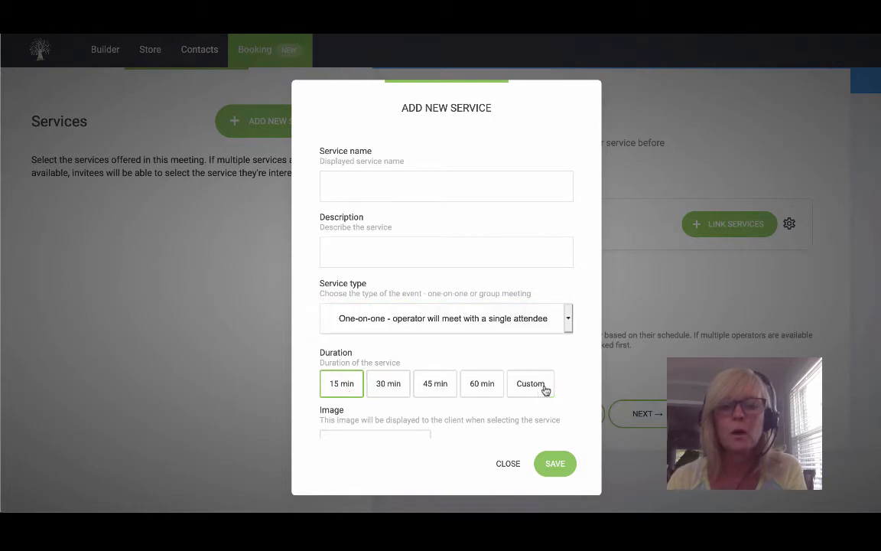
pyautogui.scroll(-2, 544, 390)
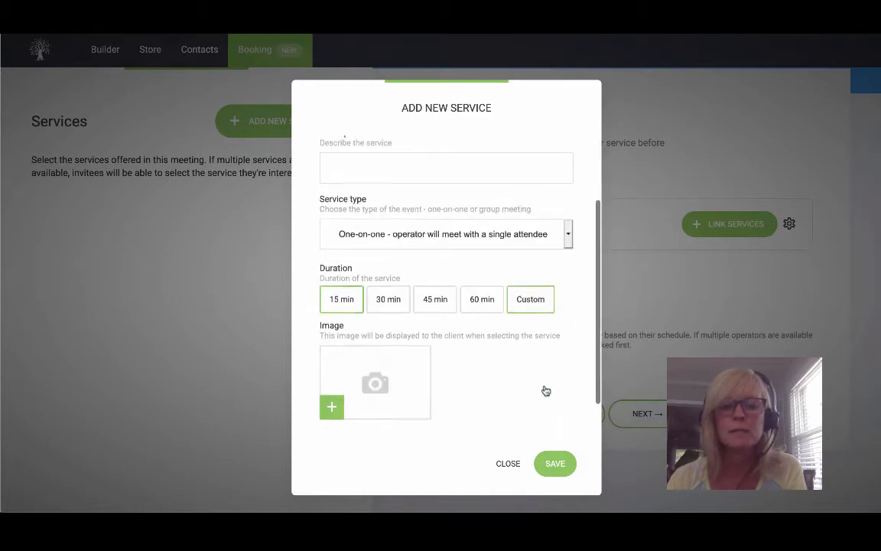
pyautogui.click(508, 464)
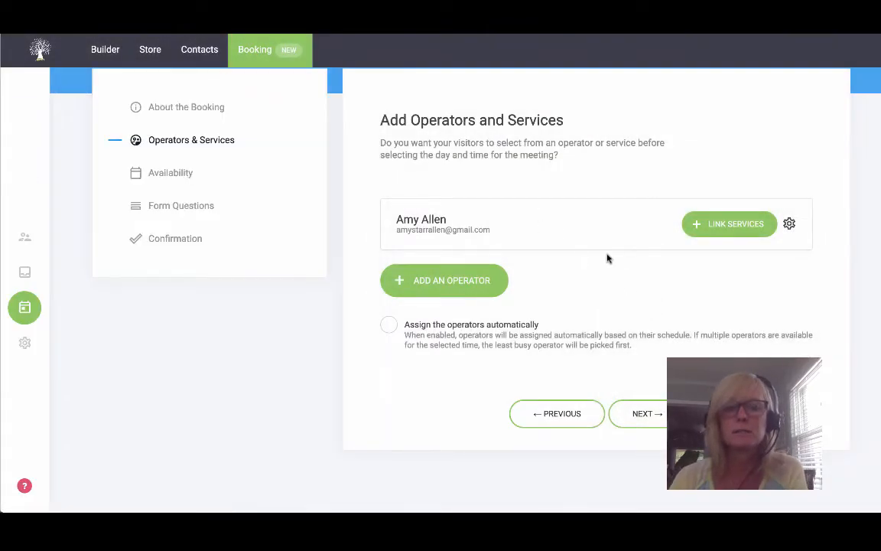
# Continue to the booking event's availability settings and look over the booking type, duration and hours
pyautogui.click(645, 413)
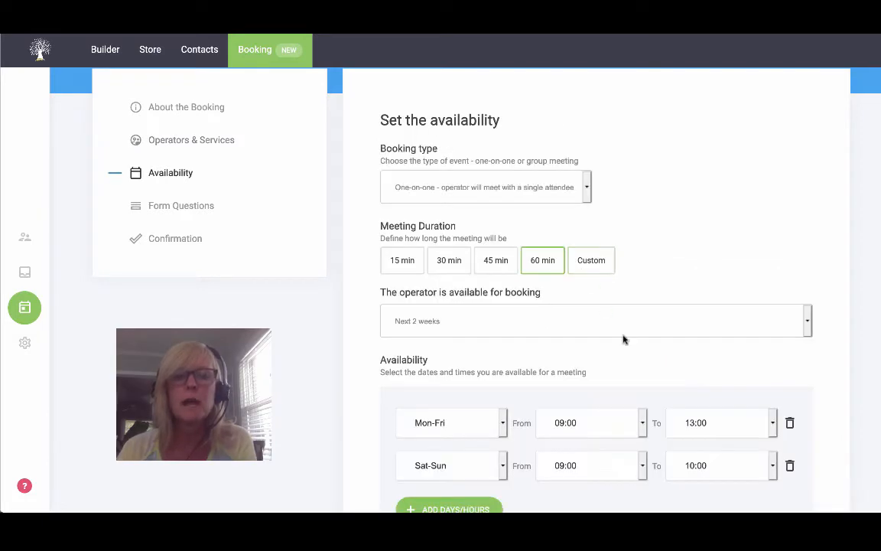
pyautogui.scroll(-1, 624, 338)
pyautogui.scroll(1, 623, 338)
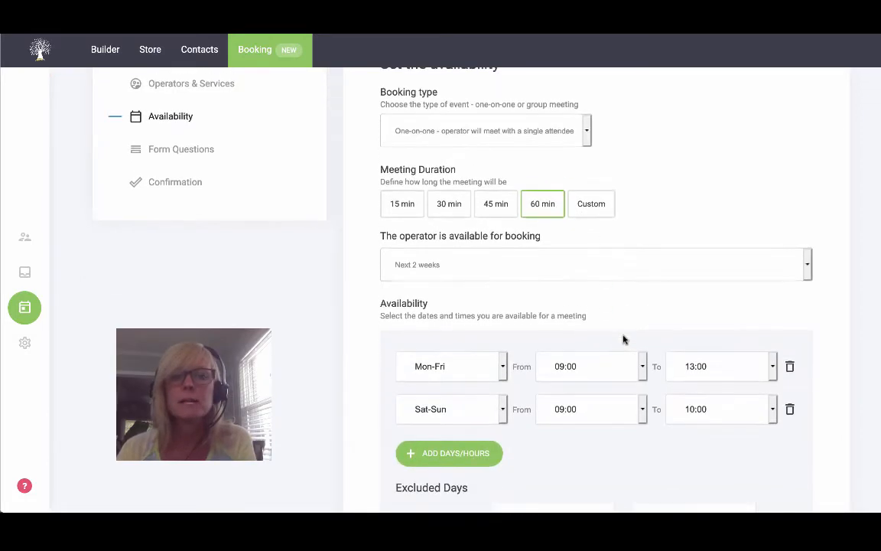
# Try the group booking type for multiple attendees and switch back to the one-on-one type
pyautogui.click(587, 140)
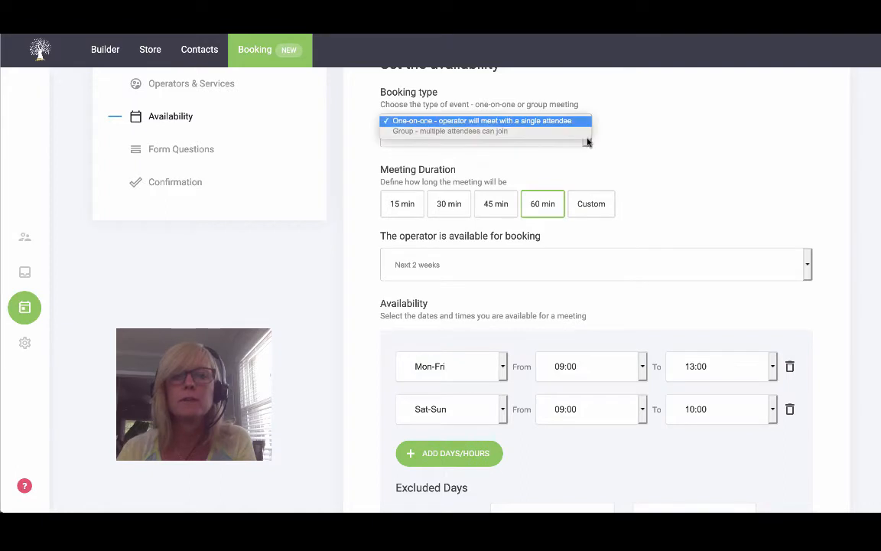
pyautogui.click(499, 132)
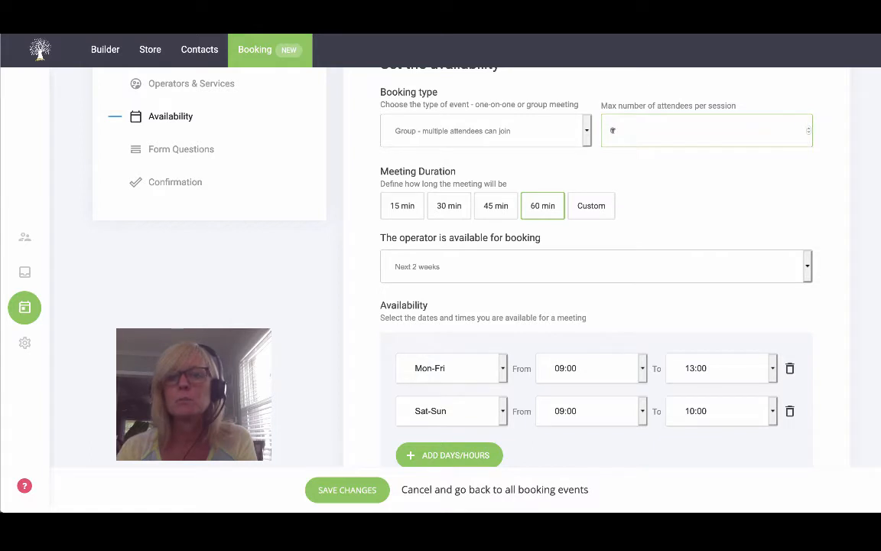
pyautogui.click(585, 131)
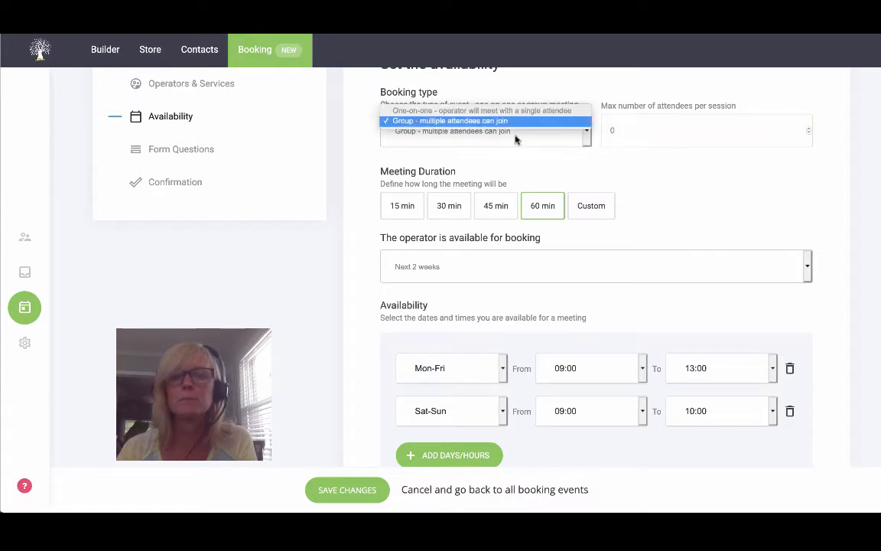
pyautogui.click(472, 111)
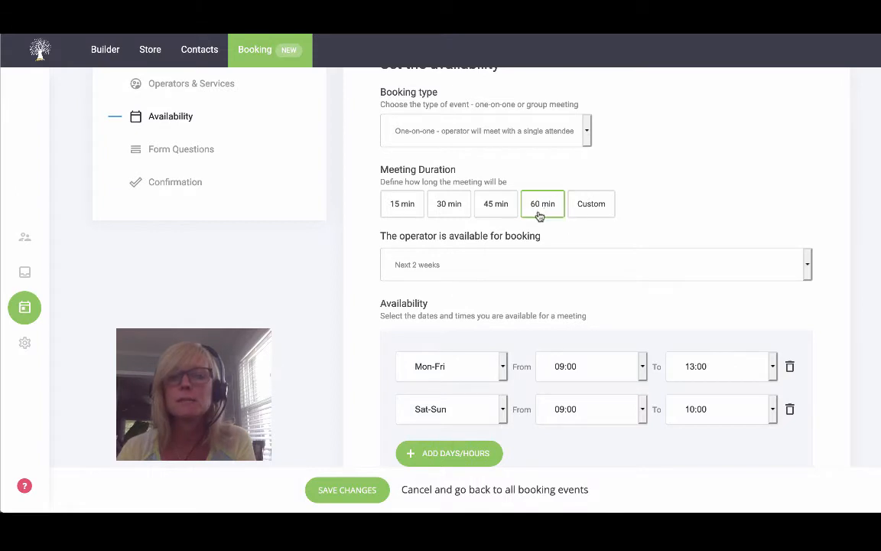
# Examine the meeting duration choices and the options for how far ahead the operator can be booked
pyautogui.click(450, 203)
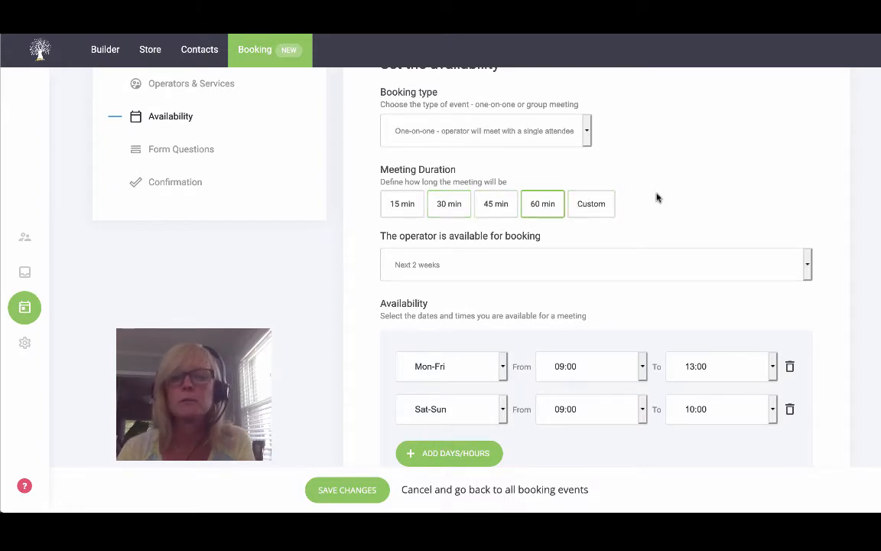
pyautogui.scroll(-1, 657, 196)
pyautogui.scroll(1, 536, 210)
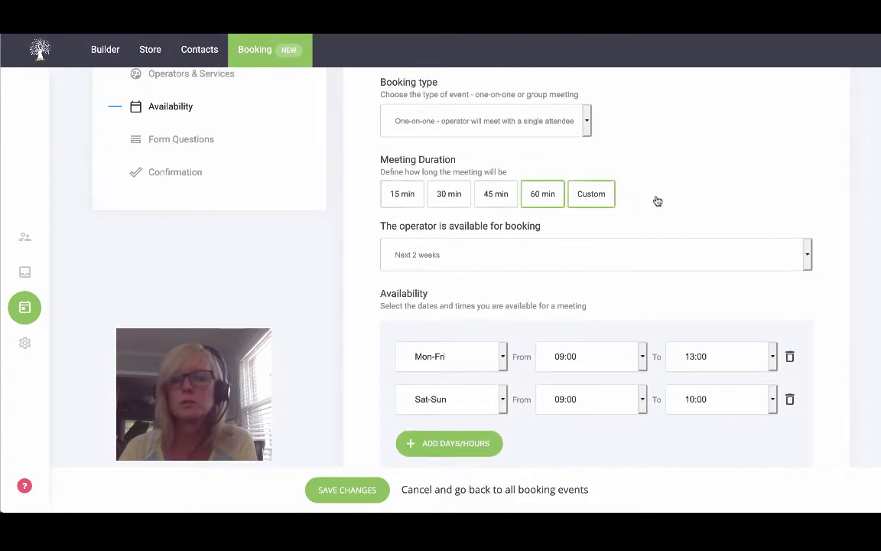
pyautogui.scroll(-1, 688, 201)
pyautogui.scroll(1, 658, 205)
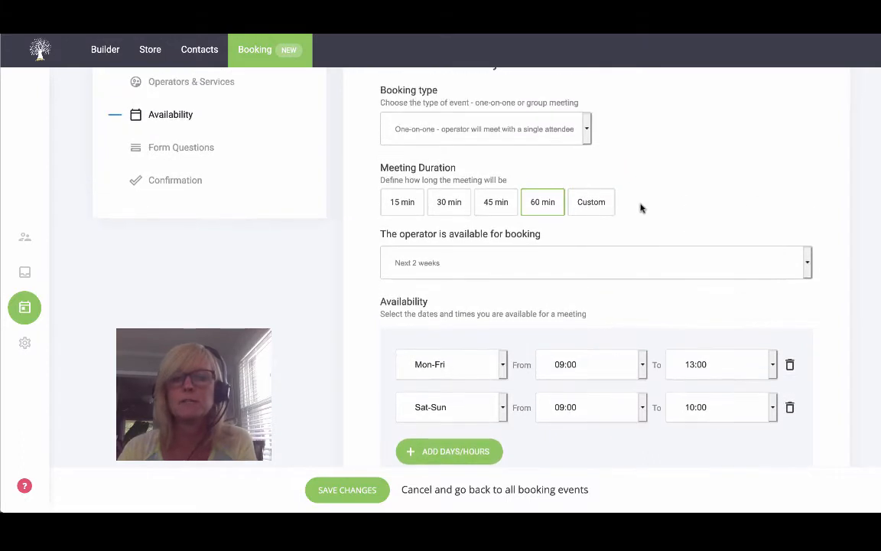
pyautogui.scroll(-1, 659, 206)
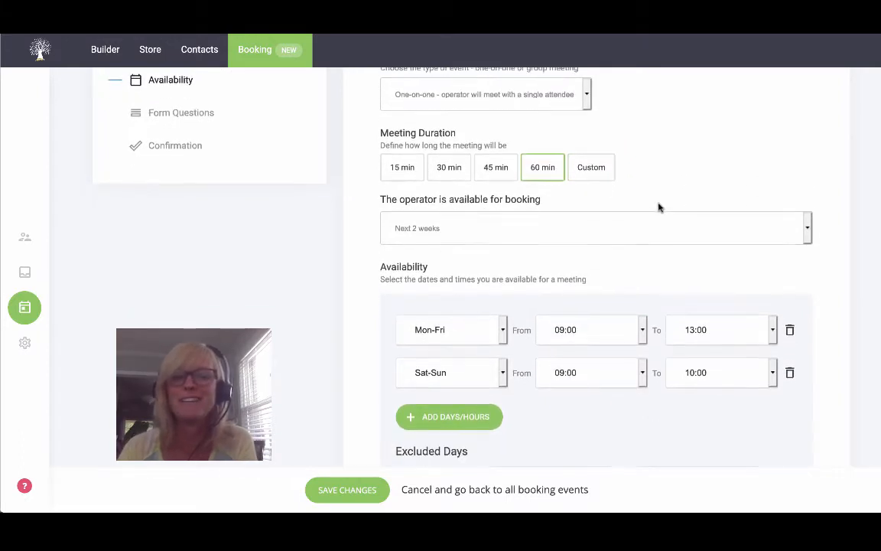
pyautogui.scroll(1, 658, 202)
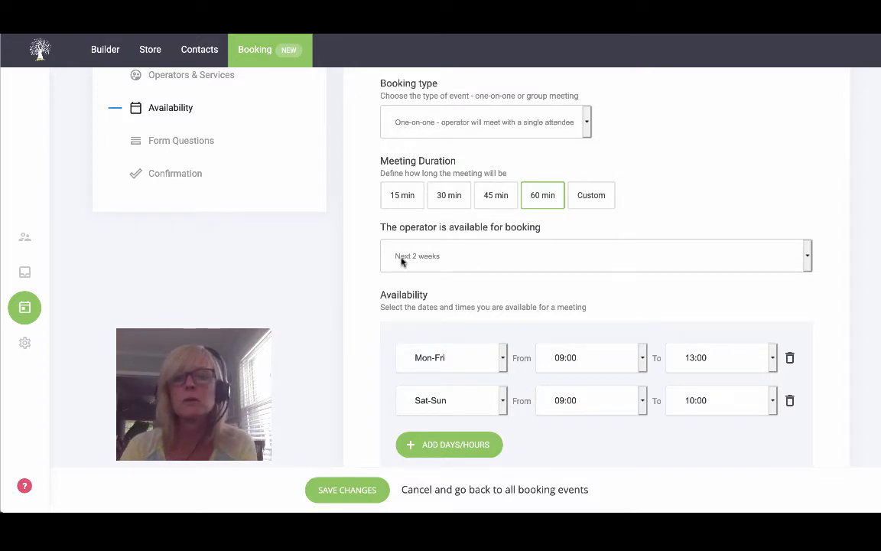
pyautogui.click(807, 265)
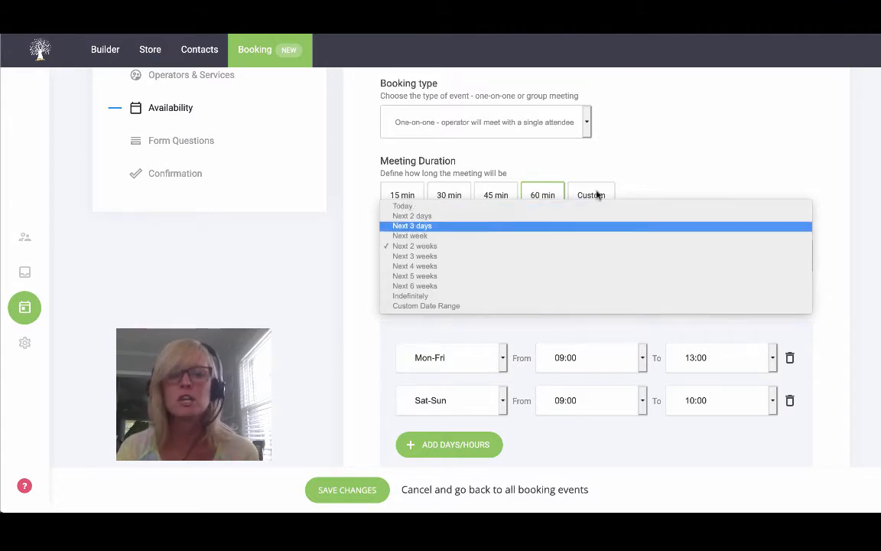
pyautogui.click(791, 163)
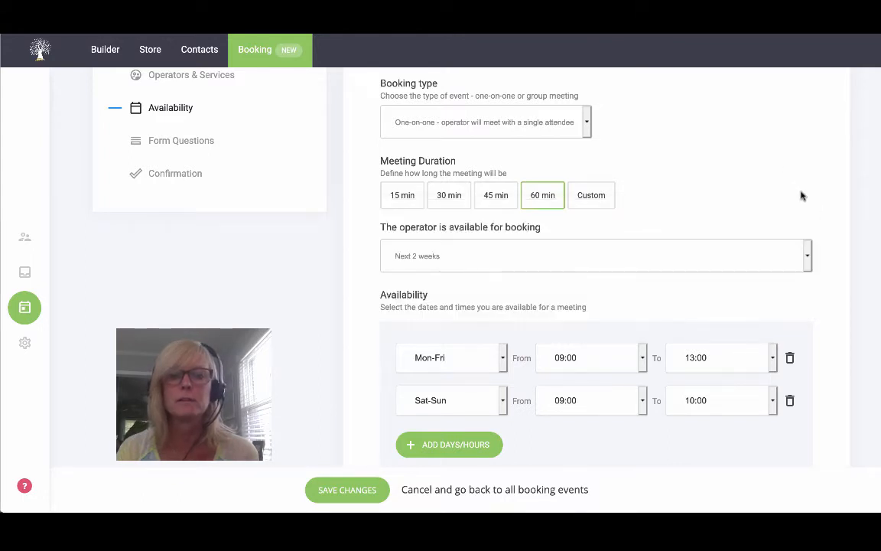
# Review the weekly availability hours and the day choices offered for the Mon-Fri row
pyautogui.scroll(-2, 802, 374)
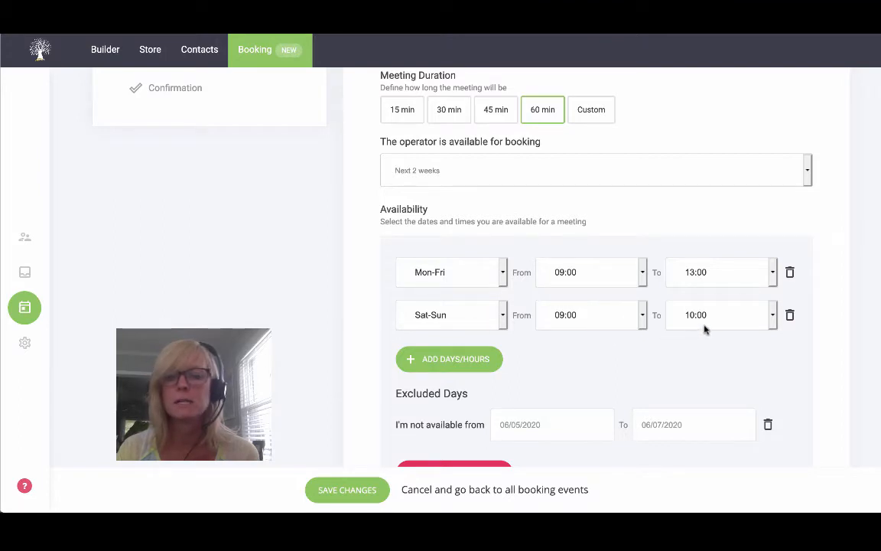
pyautogui.scroll(-1, 543, 335)
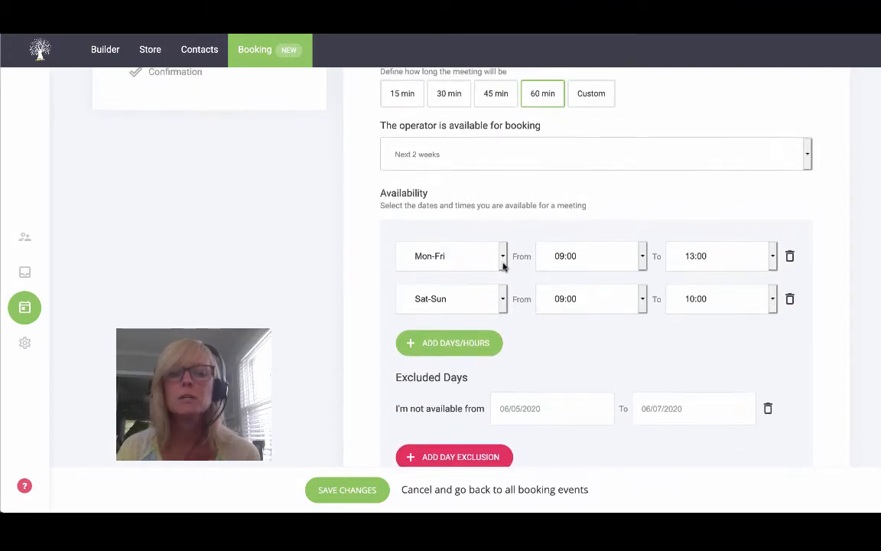
pyautogui.click(465, 258)
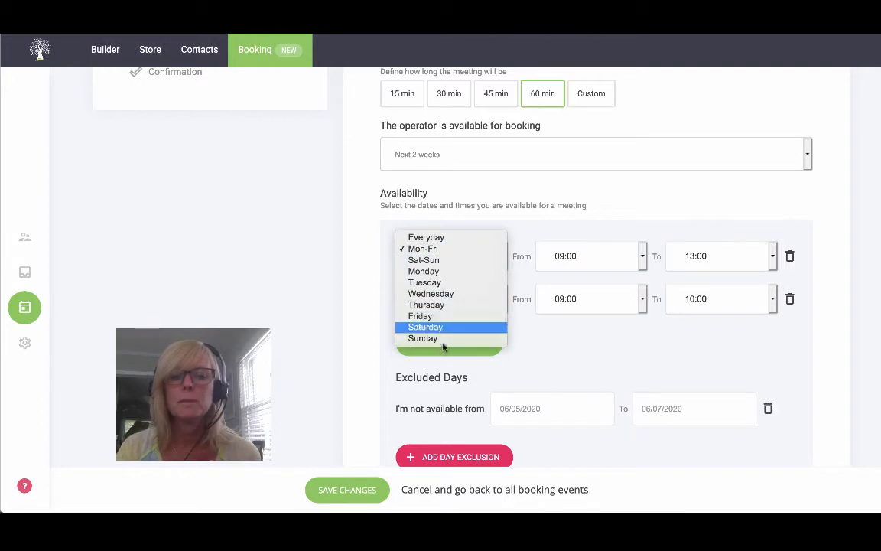
pyautogui.click(543, 353)
pyautogui.scroll(-3, 544, 327)
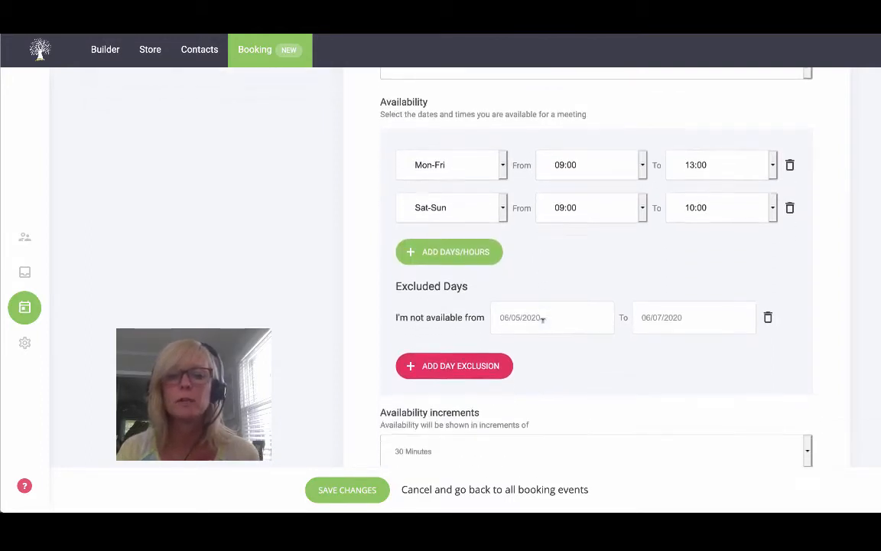
# Review the excluded days and add another blank day exclusion row to the availability settings
pyautogui.scroll(-1, 634, 376)
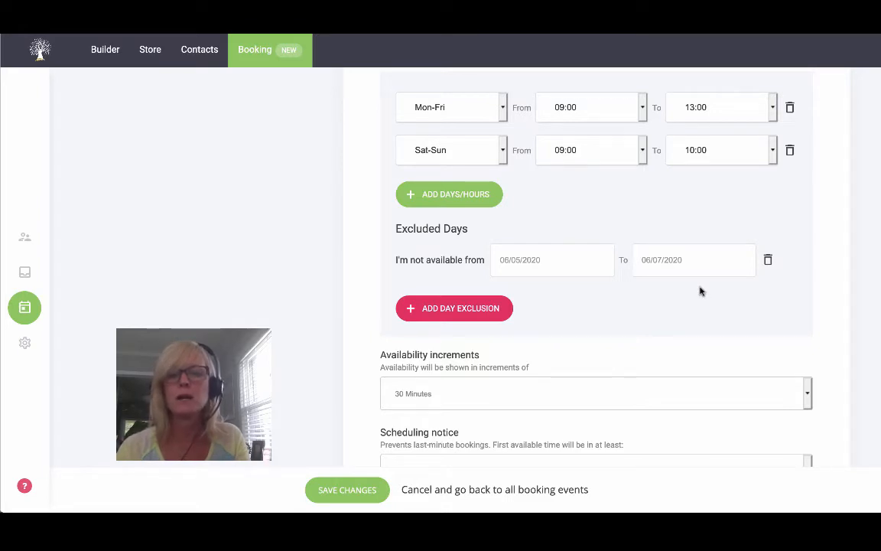
pyautogui.scroll(-1, 627, 258)
pyautogui.scroll(-1, 626, 263)
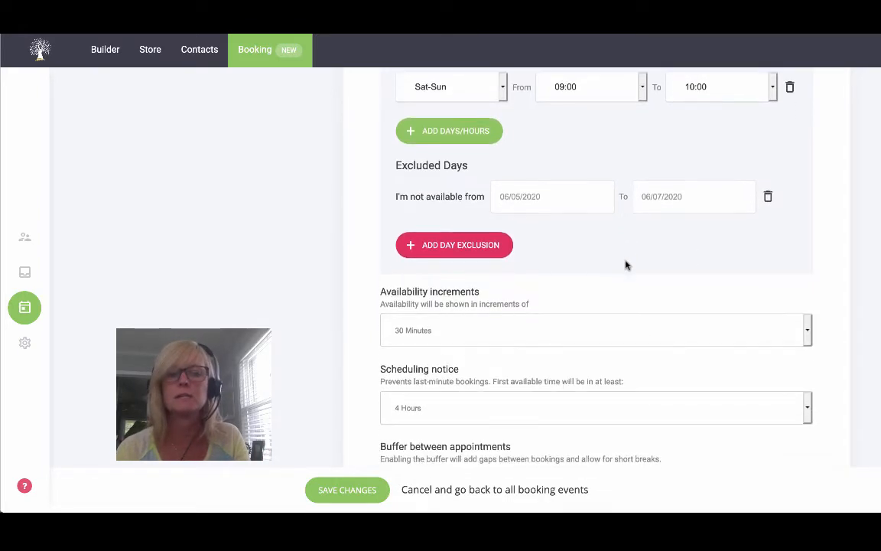
pyautogui.click(429, 244)
pyautogui.scroll(-1, 562, 288)
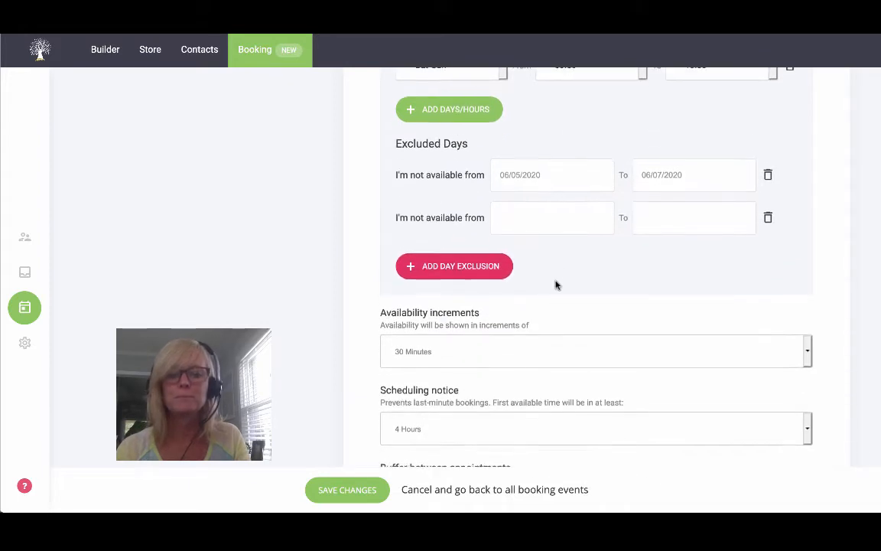
# Review the settings for availability increments, scheduling notice, buffer between appointments and maximum sessions per operator
pyautogui.scroll(-5, 554, 286)
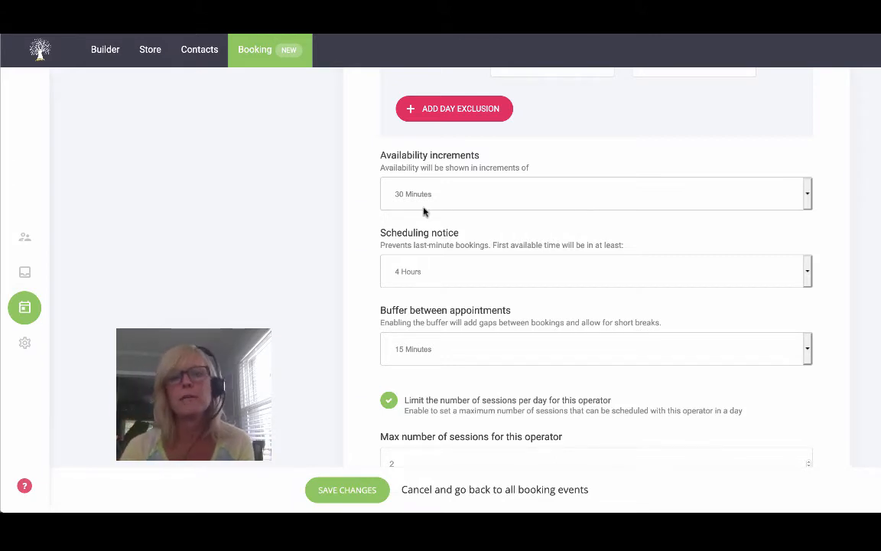
pyautogui.scroll(-2, 564, 304)
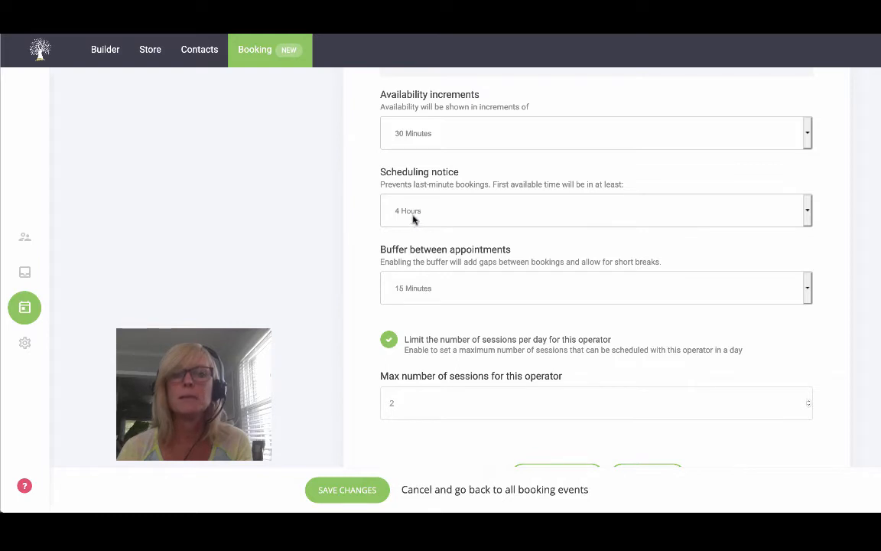
pyautogui.scroll(-1, 401, 186)
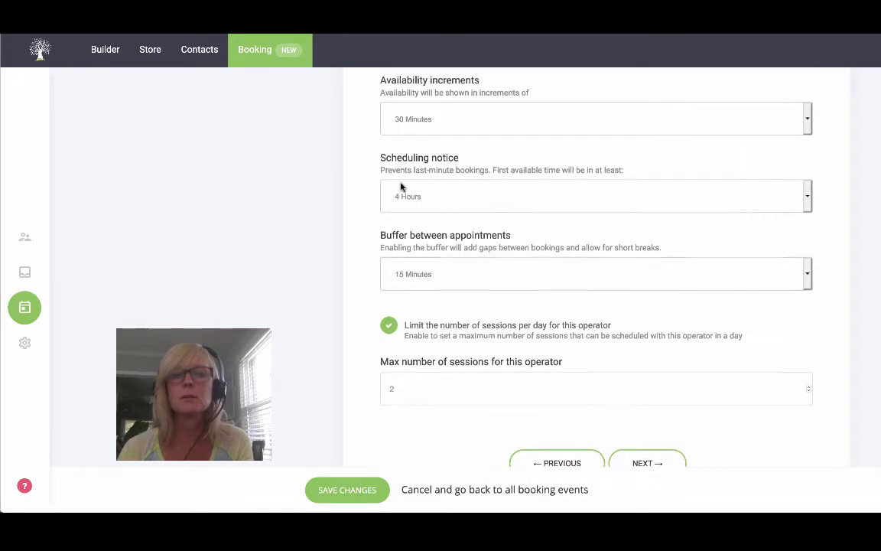
pyautogui.scroll(-2, 549, 241)
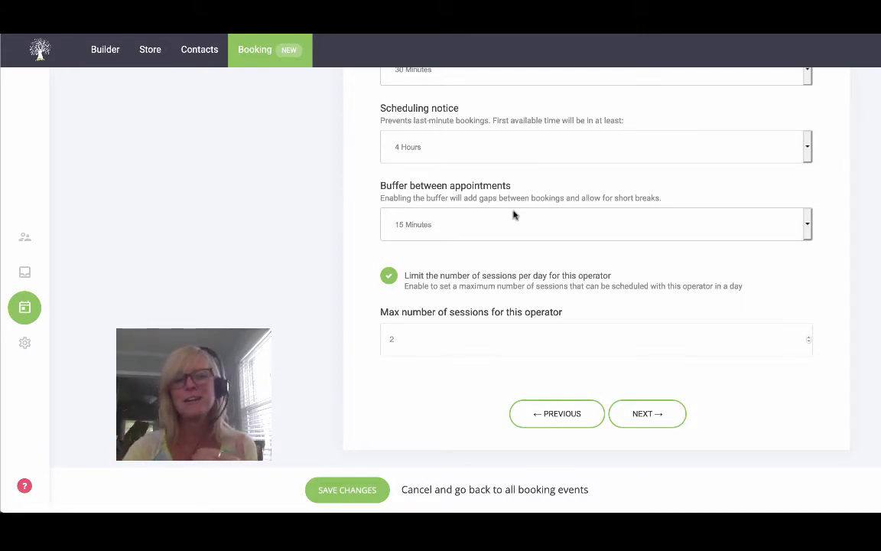
# Review the buffer between appointments and the daily session limit set for this operator
pyautogui.scroll(1, 514, 213)
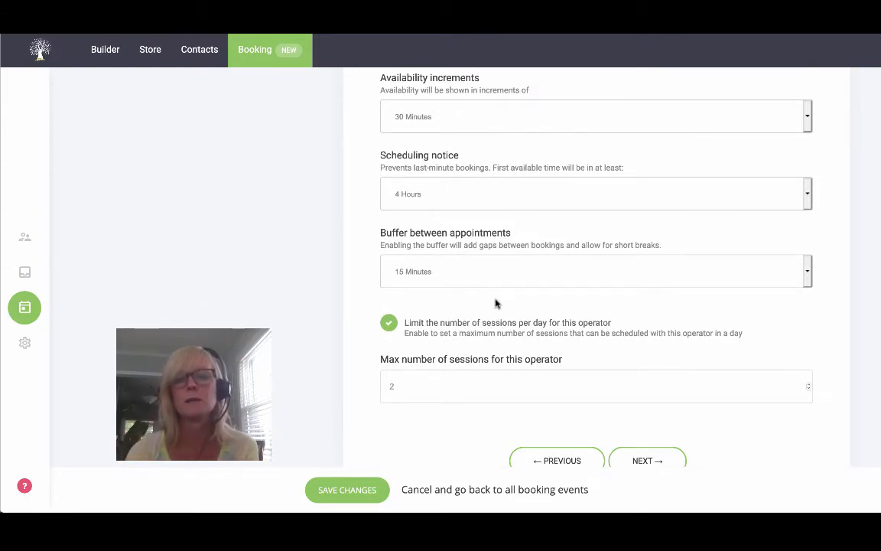
pyautogui.scroll(-1, 495, 304)
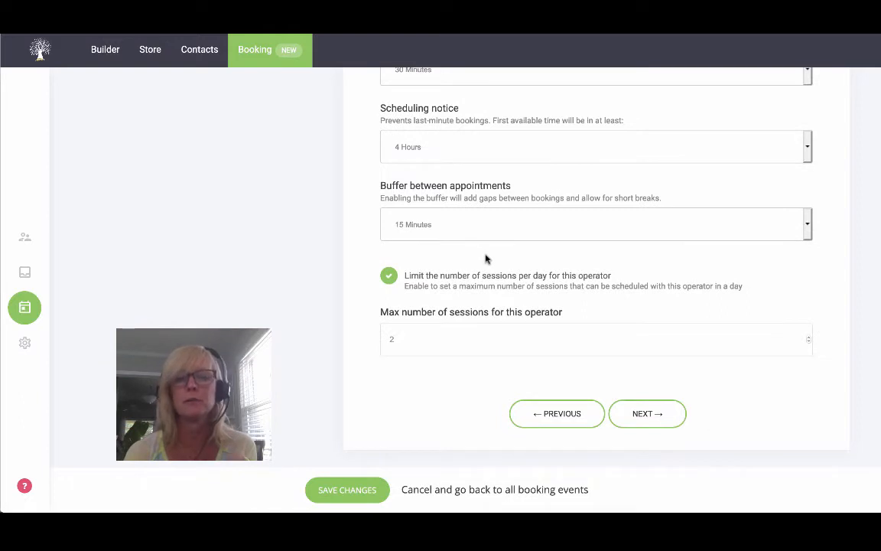
pyautogui.click(536, 340)
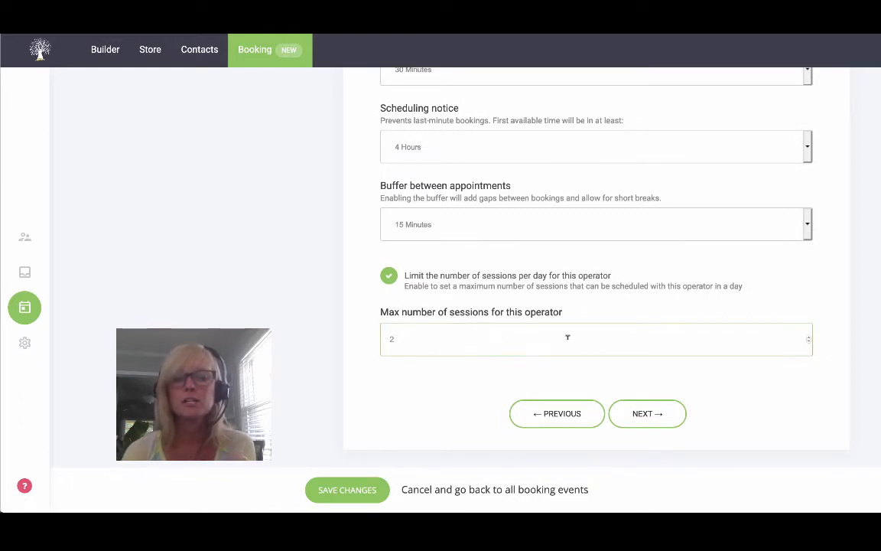
pyautogui.click(350, 363)
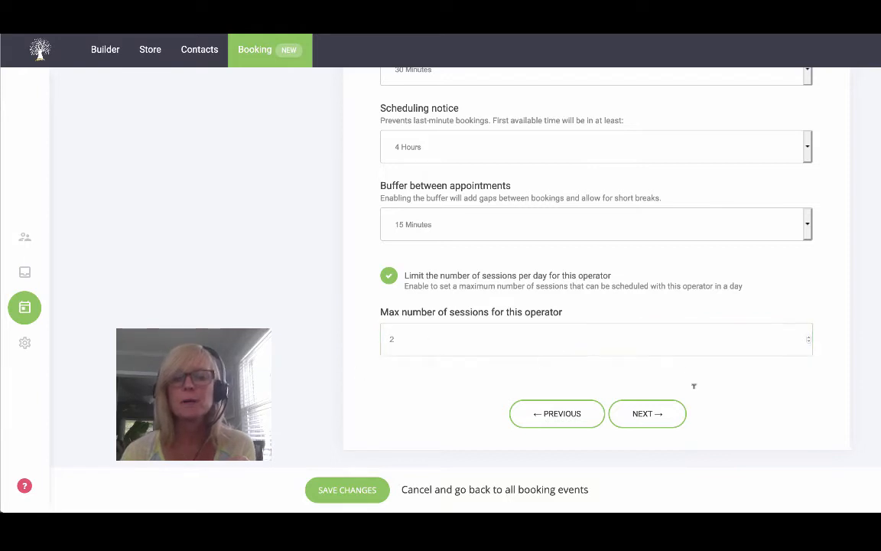
# Move on to the event's form questions and review the fields customers fill in before making a reservation
pyautogui.click(645, 417)
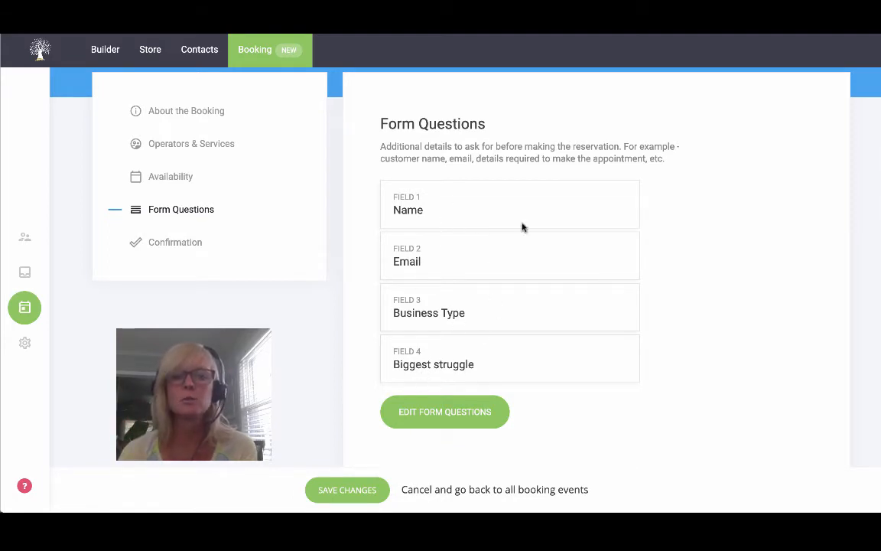
pyautogui.scroll(-1, 503, 334)
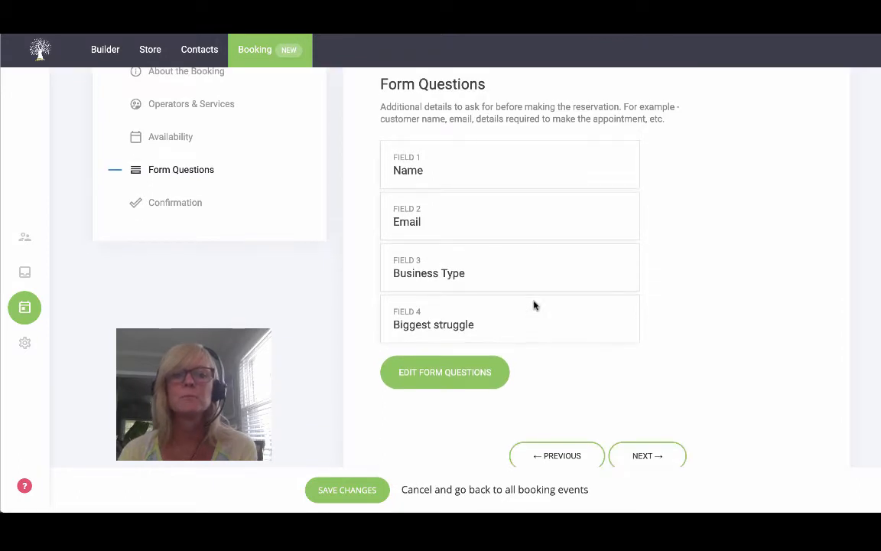
pyautogui.scroll(1, 535, 306)
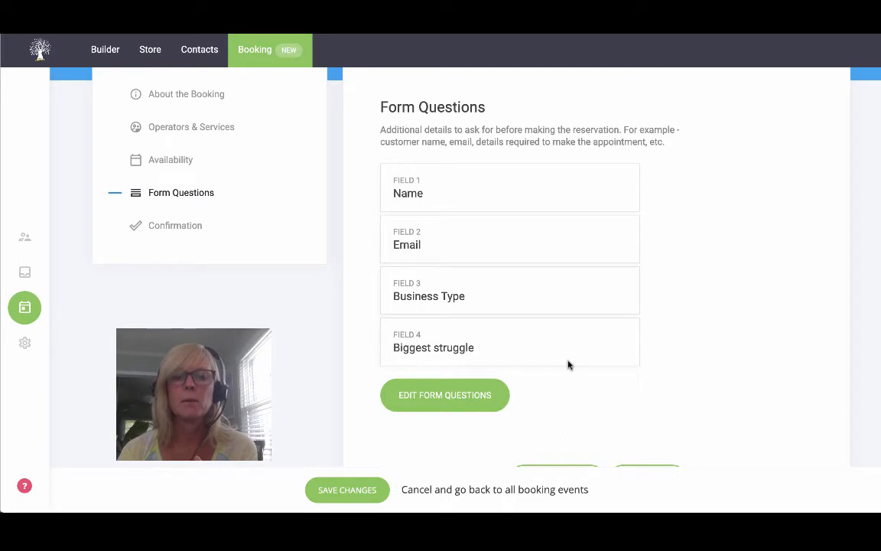
pyautogui.scroll(-1, 574, 352)
pyautogui.scroll(1, 579, 340)
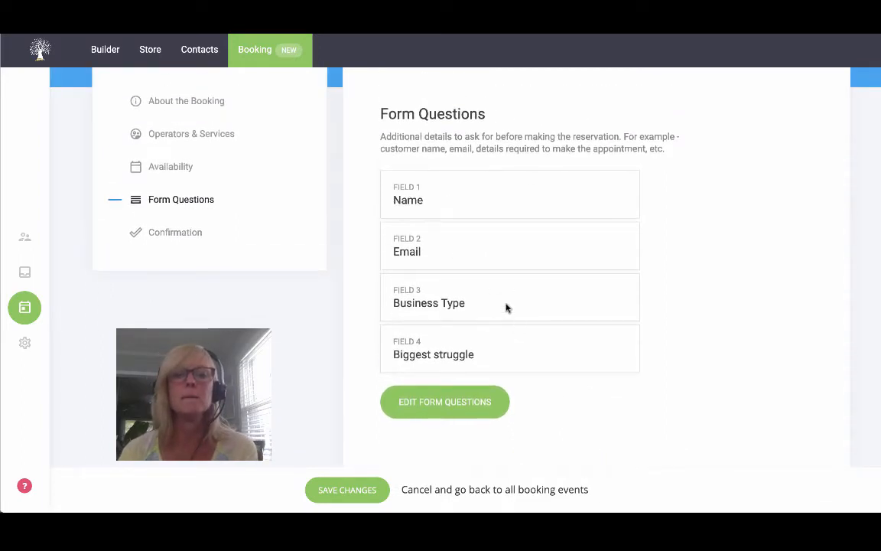
pyautogui.scroll(-1, 492, 314)
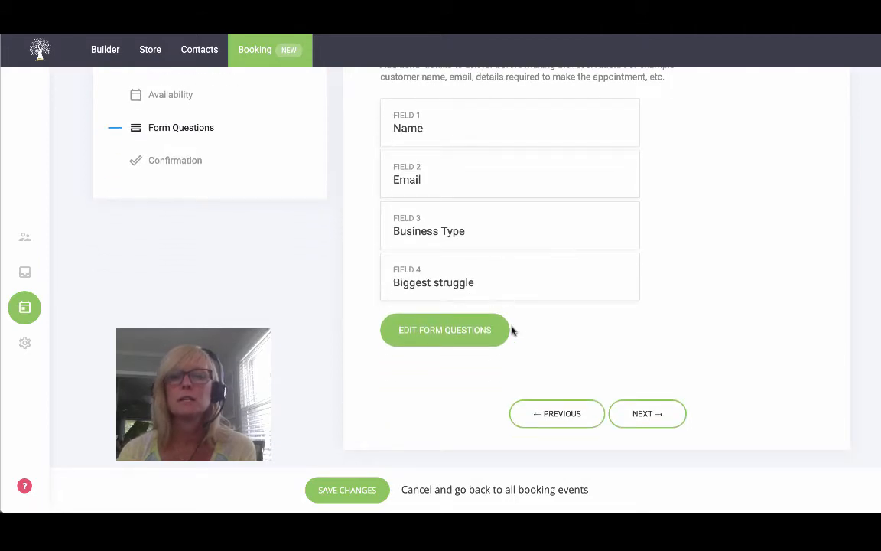
# Examine the description, options and required setting of the Business Type and Biggest struggle form questions
pyautogui.click(441, 332)
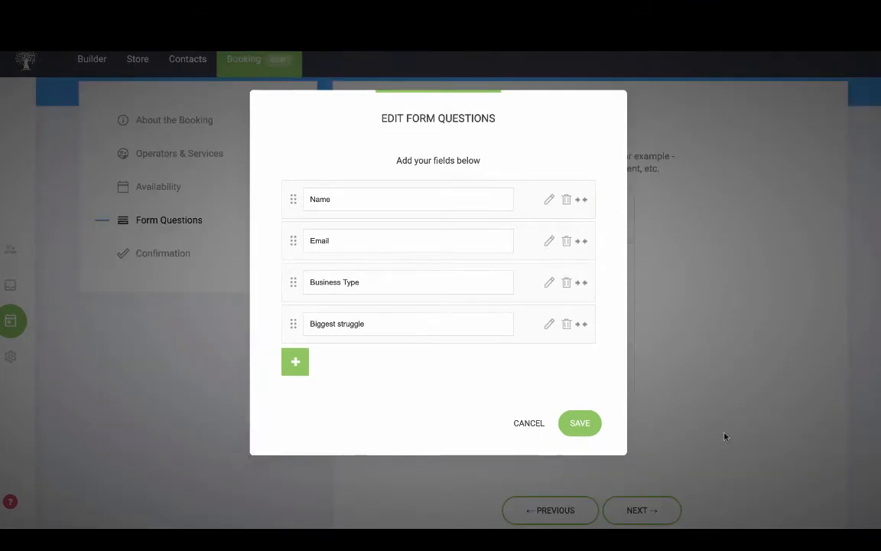
pyautogui.click(549, 285)
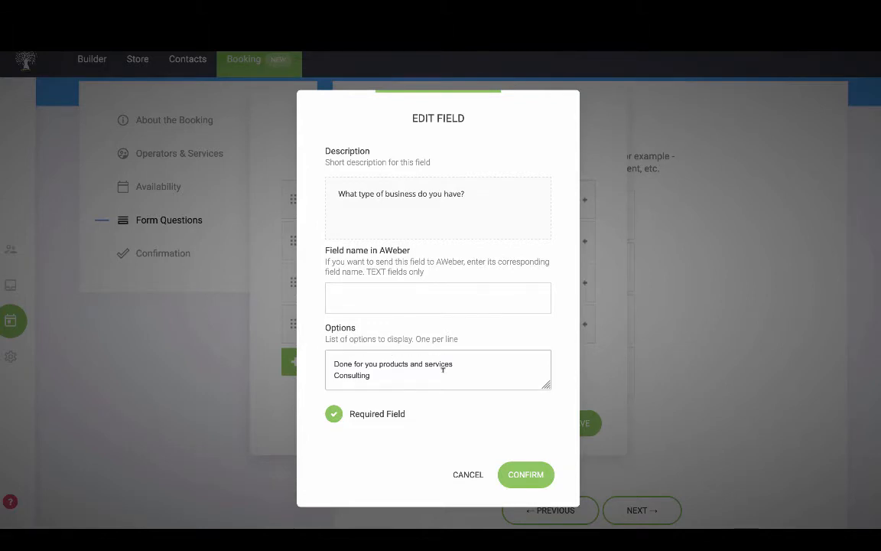
pyautogui.scroll(-2, 442, 370)
pyautogui.scroll(1, 442, 369)
pyautogui.scroll(-1, 443, 370)
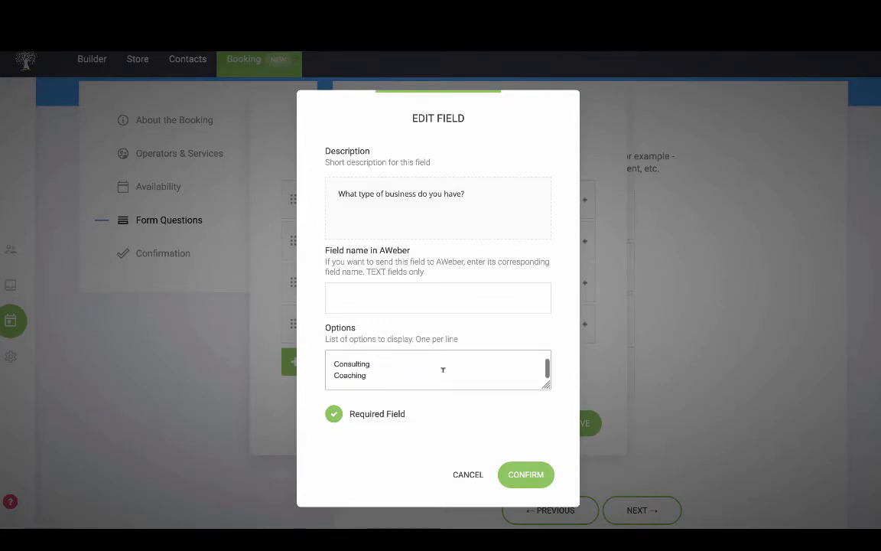
pyautogui.scroll(1, 442, 370)
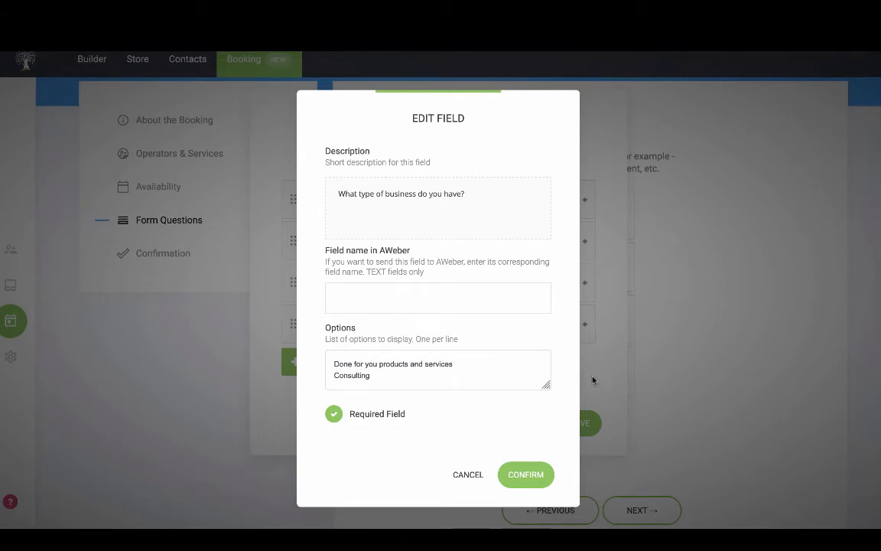
pyautogui.click(526, 474)
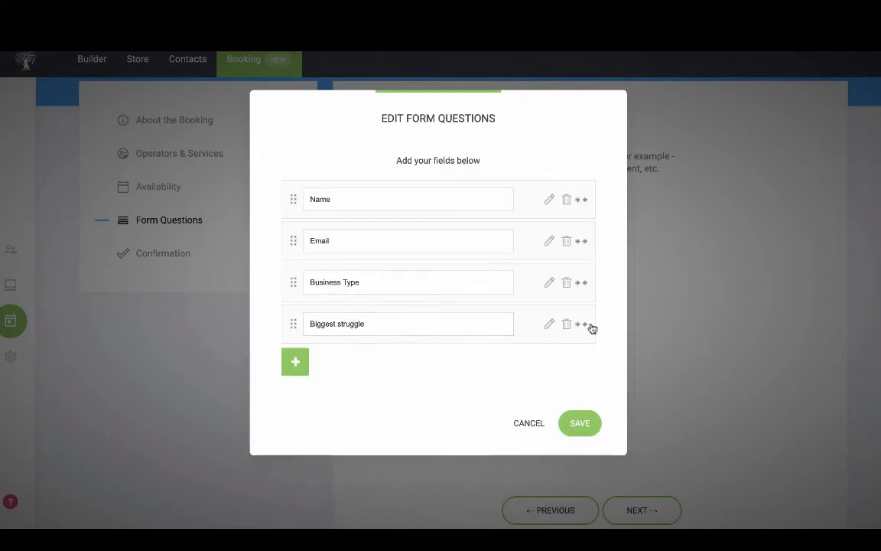
pyautogui.click(550, 323)
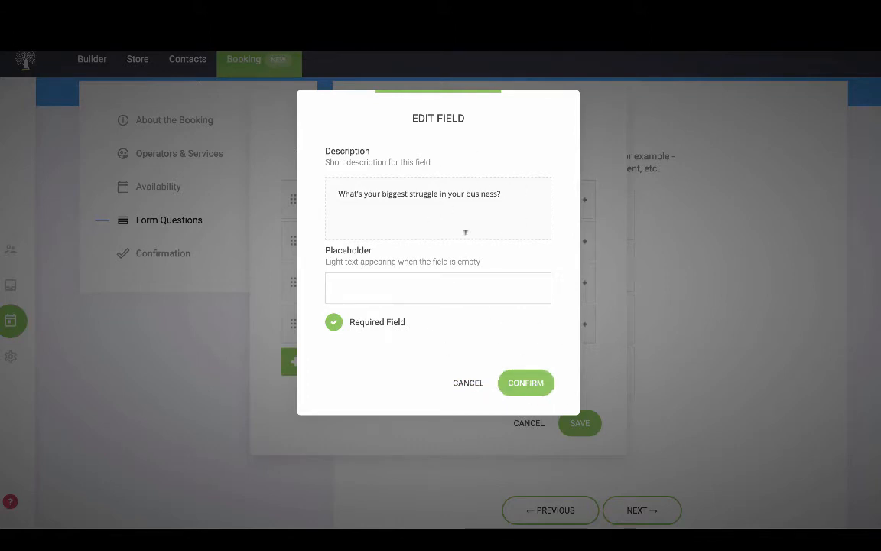
pyautogui.click(526, 386)
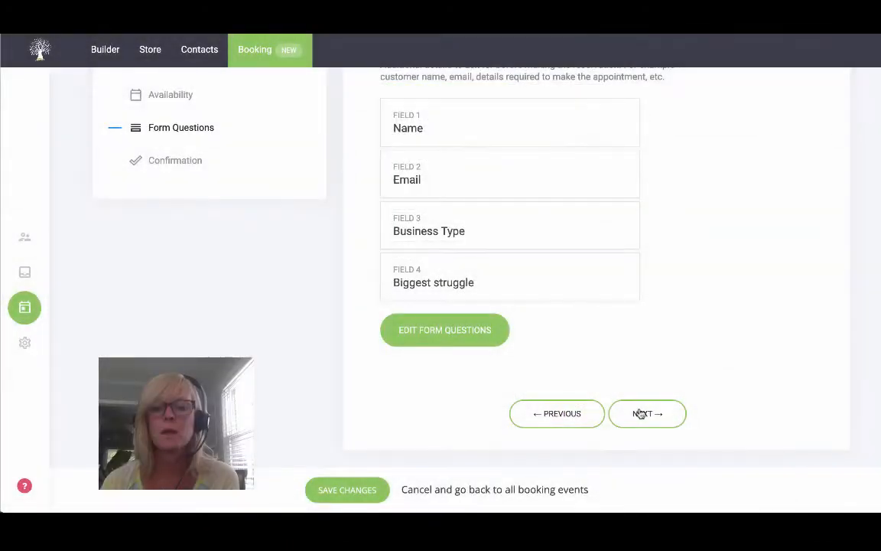
# Move on to the confirmation settings and review the message header and description fields of the default confirmation message
pyautogui.click(641, 413)
pyautogui.scroll(1, 619, 295)
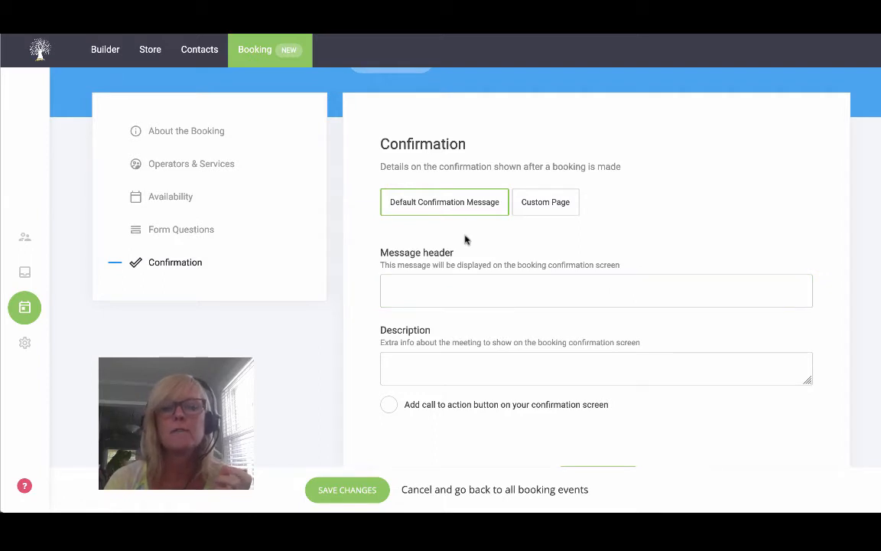
pyautogui.scroll(-1, 482, 231)
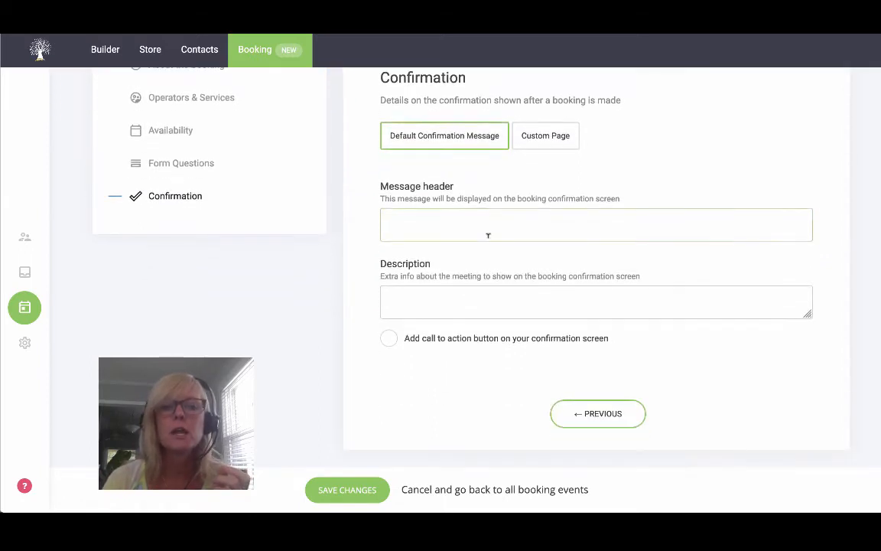
pyautogui.click(424, 297)
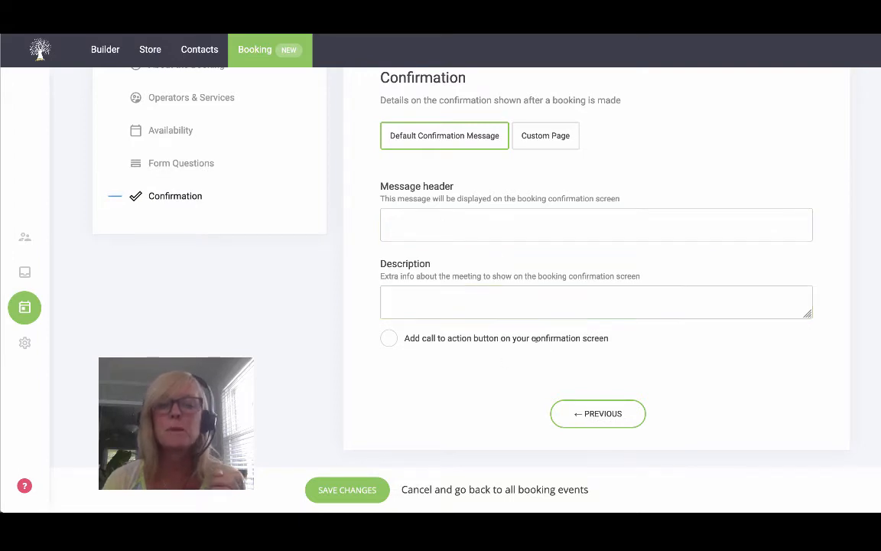
pyautogui.click(487, 313)
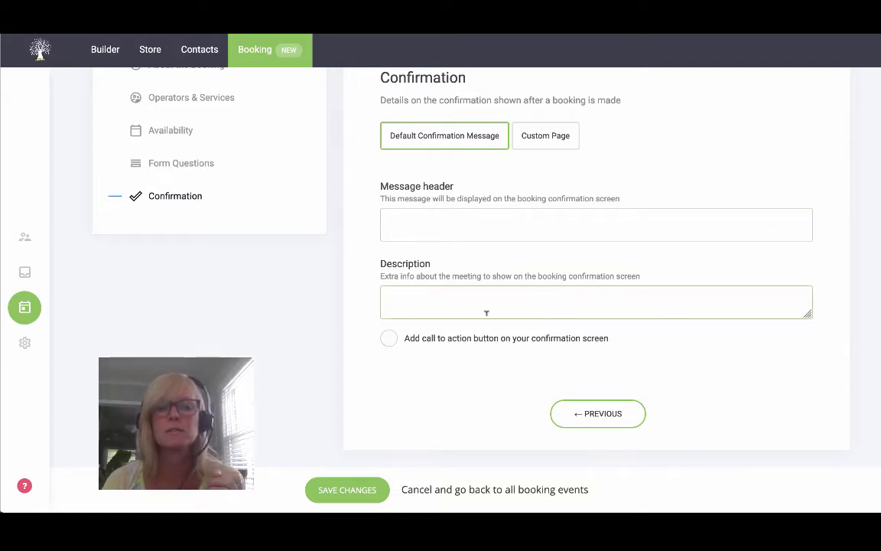
pyautogui.scroll(1, 521, 348)
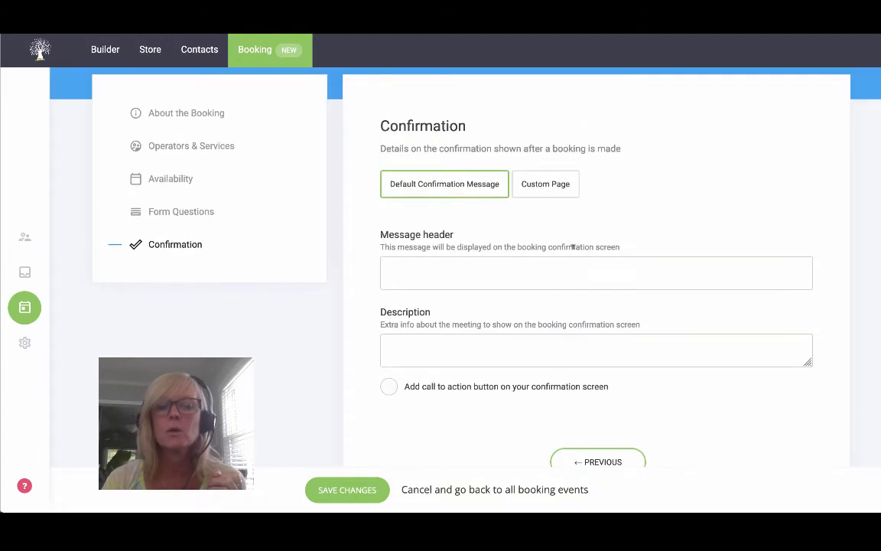
# Check the custom page option for the booking confirmation and return to the default confirmation message
pyautogui.click(559, 186)
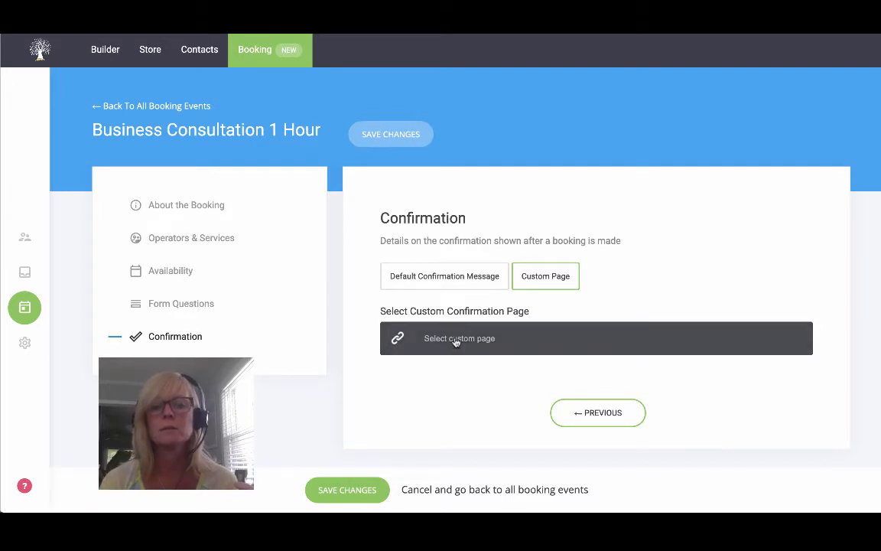
pyautogui.click(421, 284)
pyautogui.scroll(-3, 647, 330)
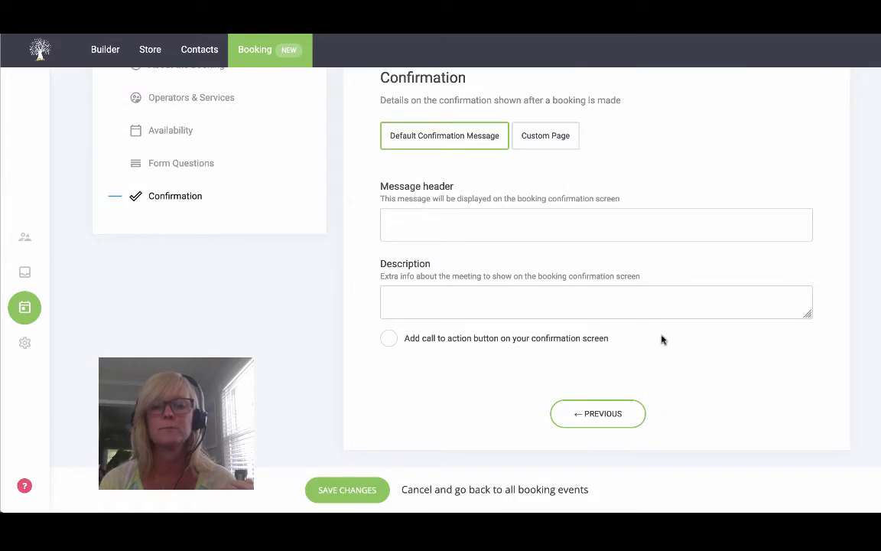
pyautogui.scroll(1, 661, 338)
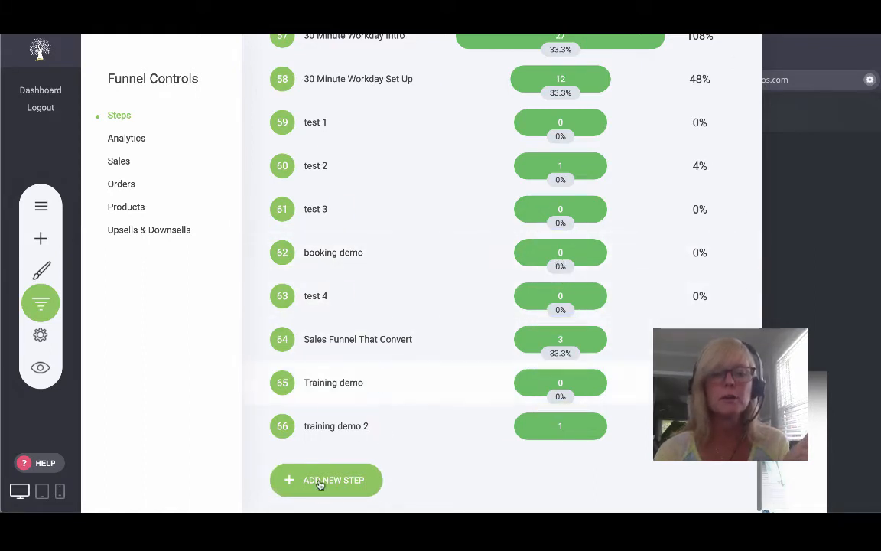
# Add an empty page named "Booking demo1" as a new funnel step, using the blank template and public access
pyautogui.click(355, 468)
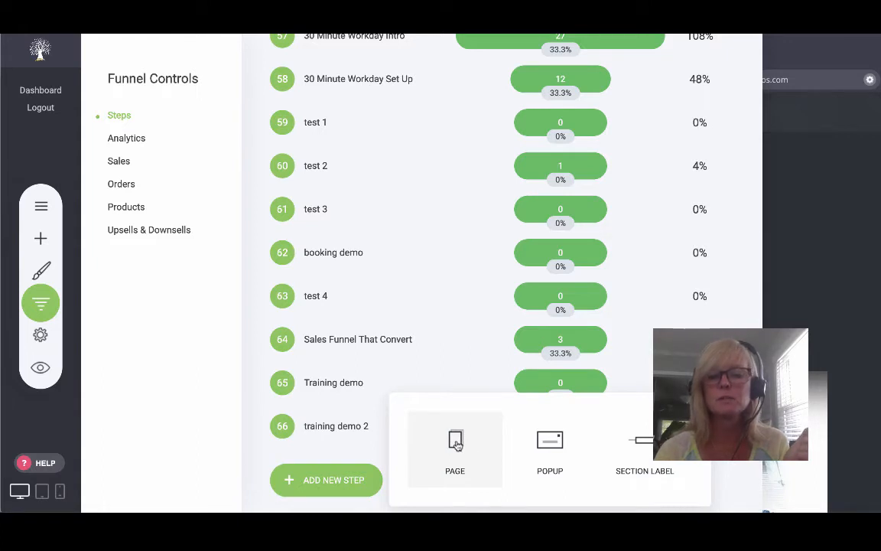
pyautogui.click(456, 442)
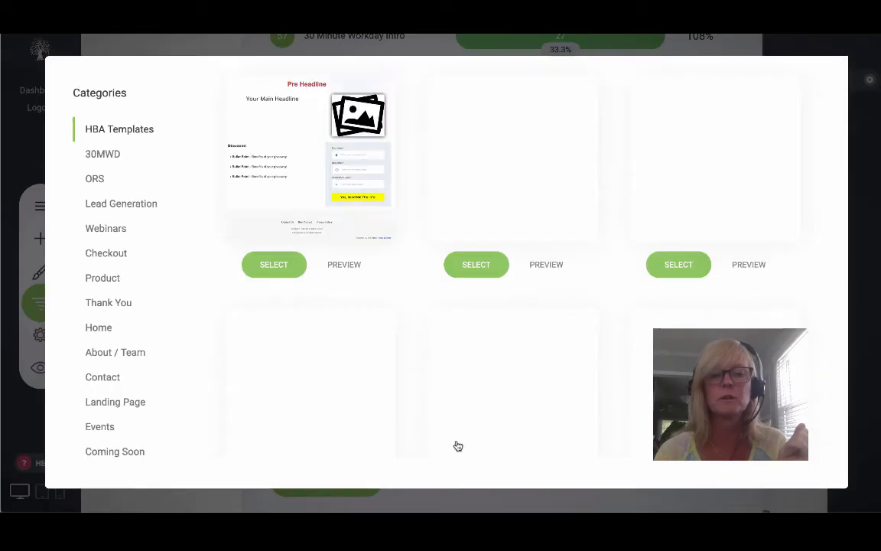
pyautogui.scroll(-4, 135, 306)
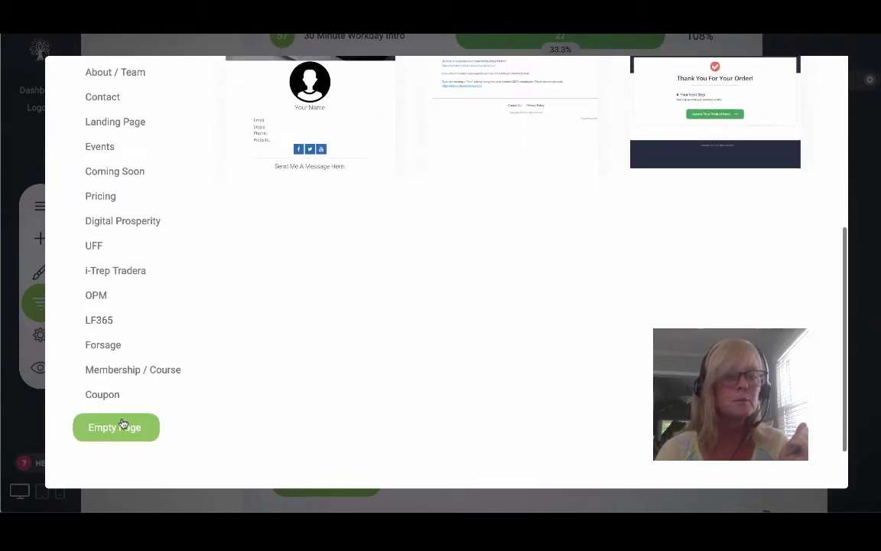
pyautogui.click(122, 421)
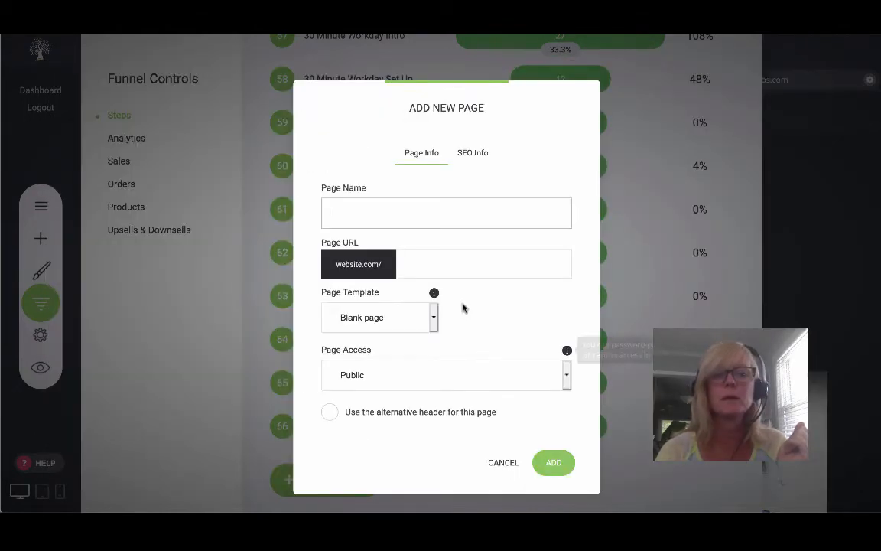
pyautogui.write('Boo')
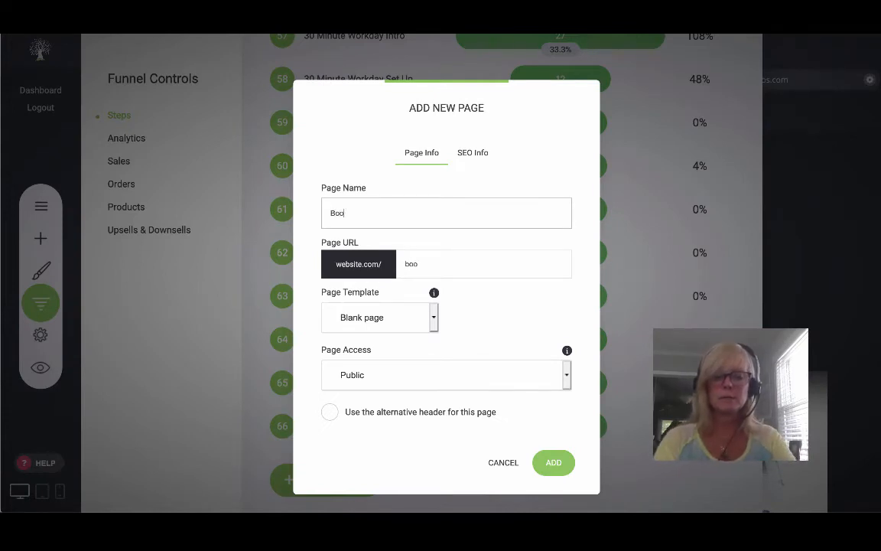
pyautogui.write('king demo1')
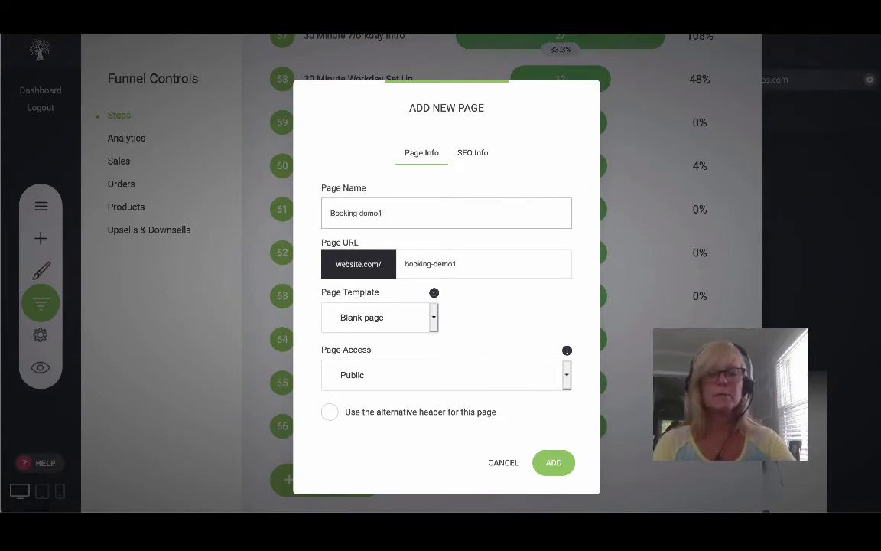
pyautogui.click(555, 463)
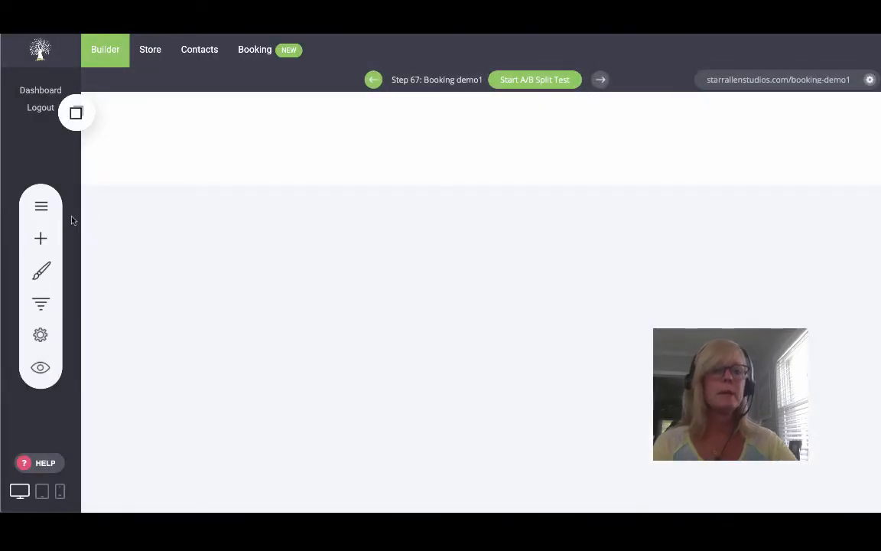
# Place a Booking widget on the blank Booking demo1 page
pyautogui.click(39, 242)
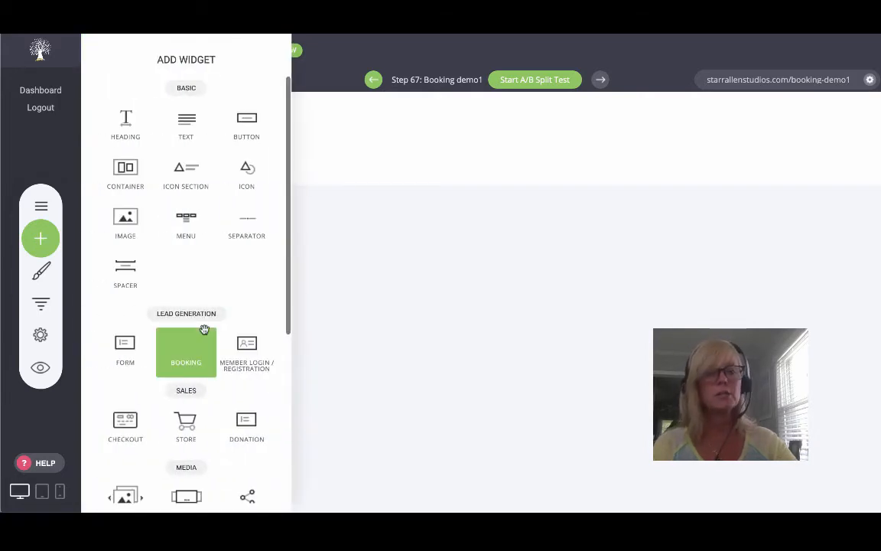
pyautogui.scroll(-3, 204, 332)
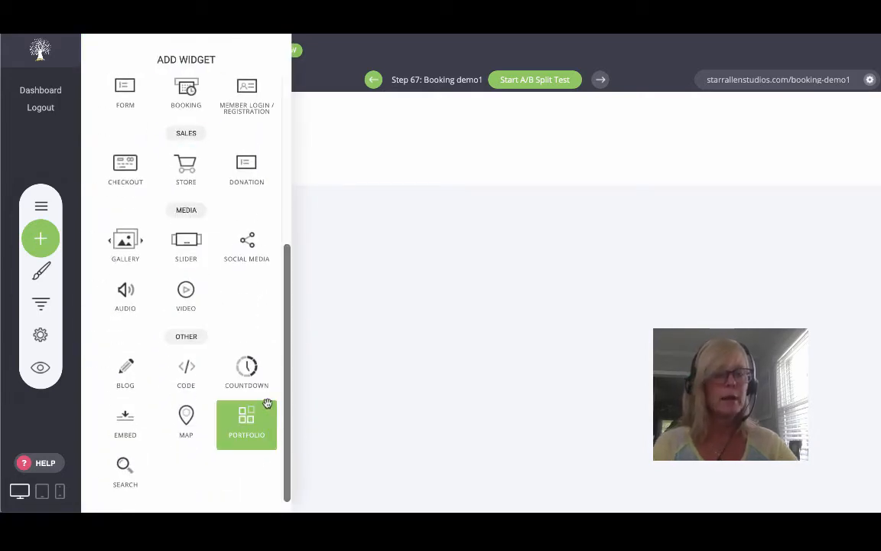
pyautogui.scroll(5, 183, 354)
pyautogui.moveTo(181, 352); pyautogui.dragTo(478, 165)
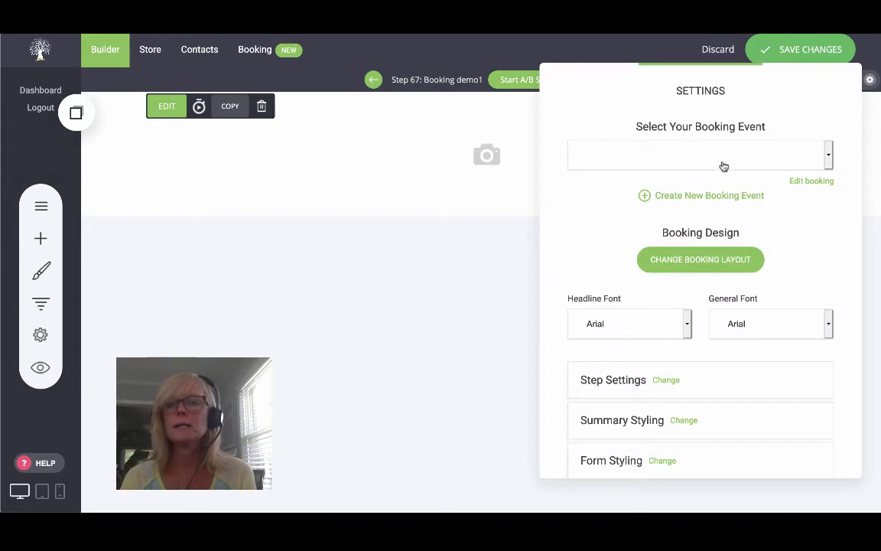
# Link the booking widget to the Business Consultation 1 Hour event
pyautogui.click(828, 157)
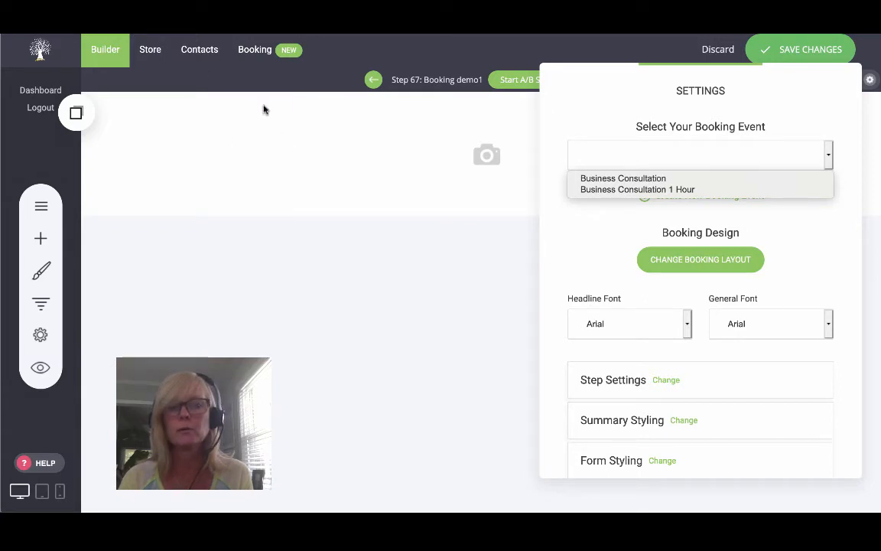
pyautogui.click(649, 189)
# Review the booking widget's layout, headline font choices, step, summary and form styling, member profile and contact tagging options
pyautogui.scroll(-2, 799, 319)
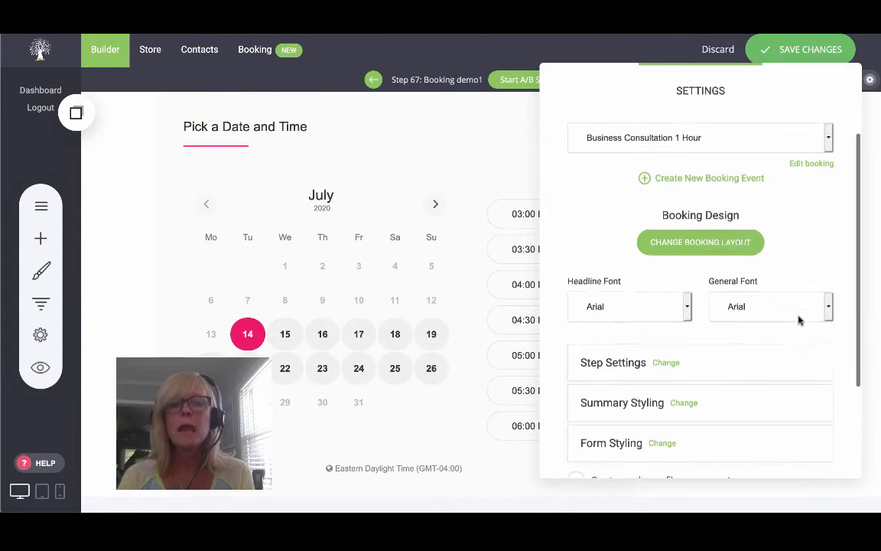
pyautogui.scroll(1, 659, 272)
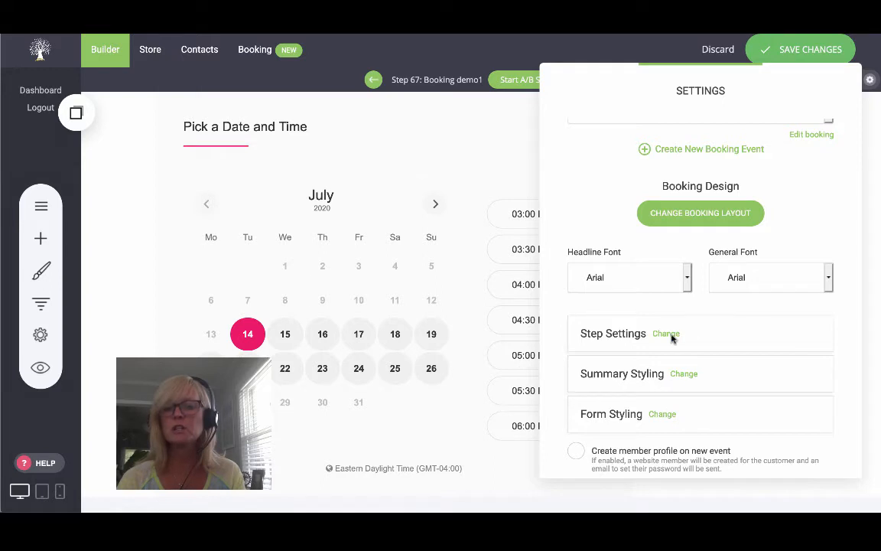
pyautogui.scroll(-1, 767, 307)
pyautogui.scroll(-1, 768, 308)
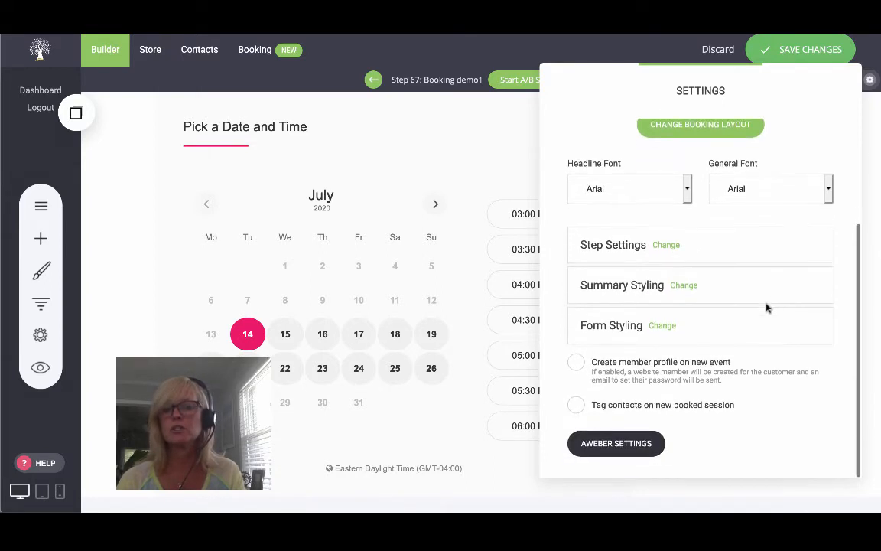
pyautogui.scroll(1, 768, 308)
pyautogui.click(686, 217)
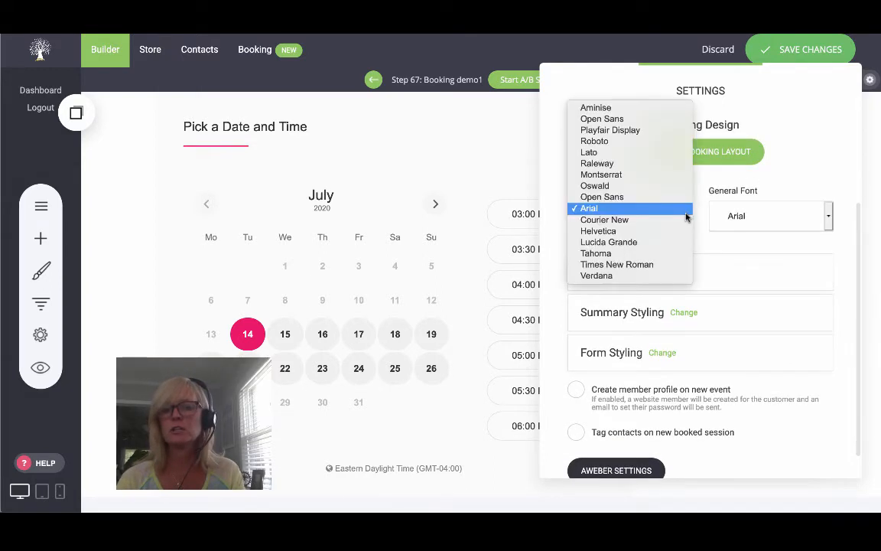
pyautogui.click(726, 239)
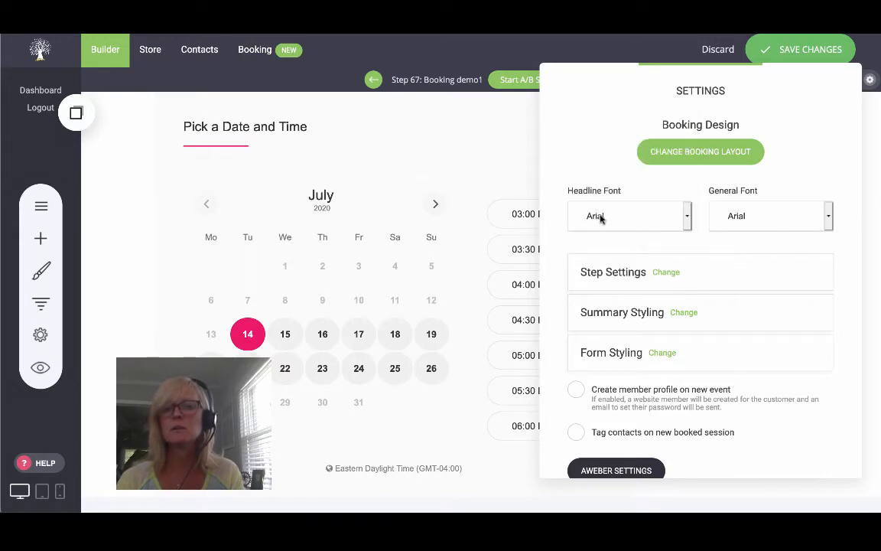
pyautogui.scroll(-1, 736, 295)
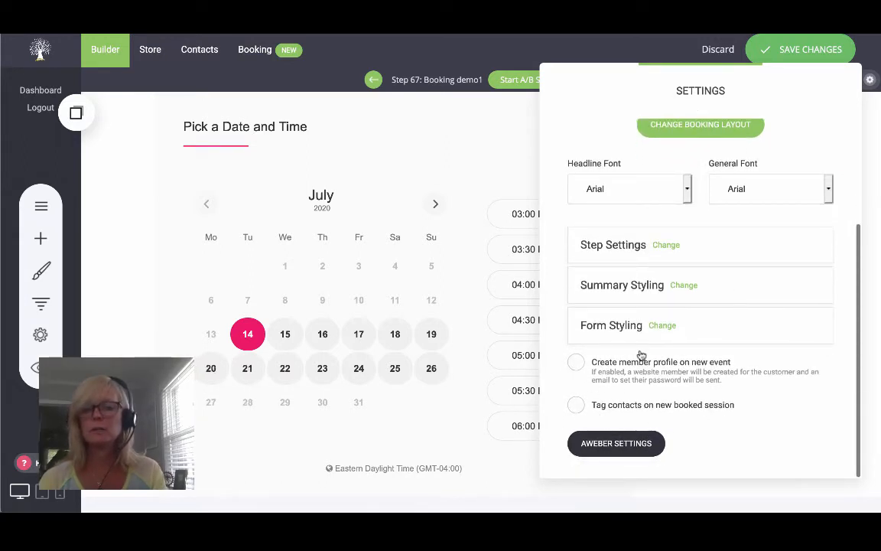
pyautogui.scroll(3, 746, 385)
pyautogui.scroll(-3, 746, 386)
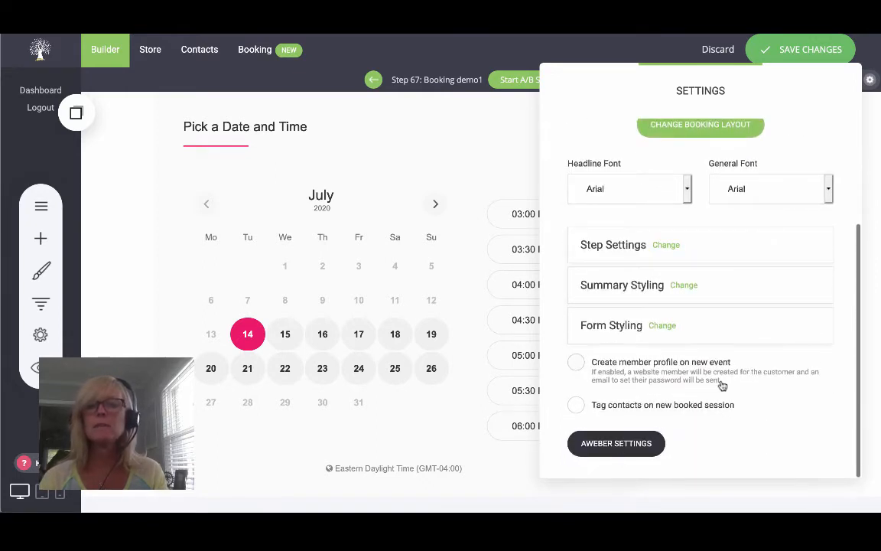
pyautogui.scroll(2, 722, 386)
pyautogui.scroll(-2, 722, 385)
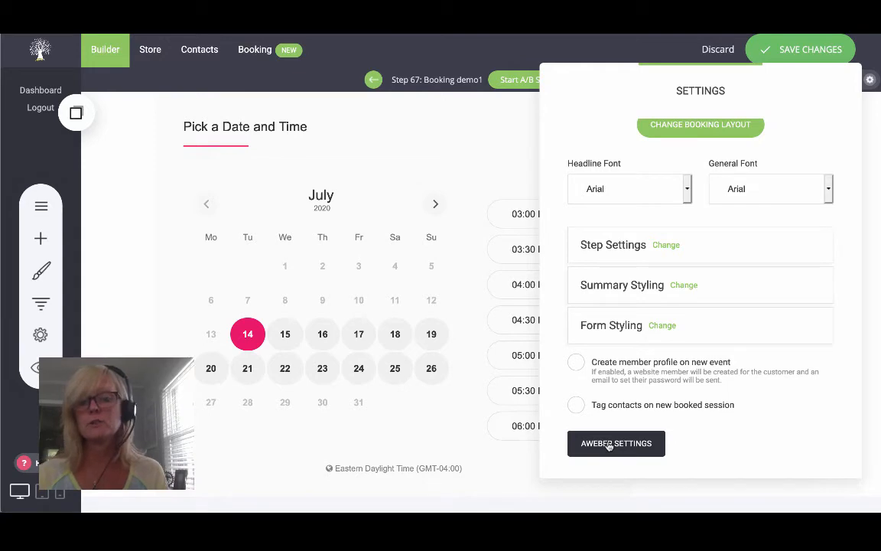
# Connect the booking widget to the AWeber list "Booking- Business Consultation" and confirm the selection
pyautogui.click(610, 445)
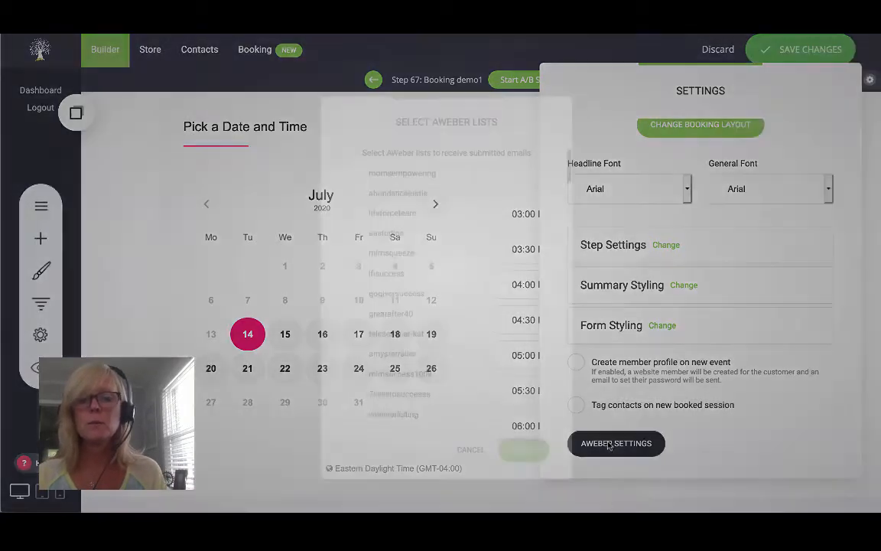
pyautogui.scroll(-20, 456, 288)
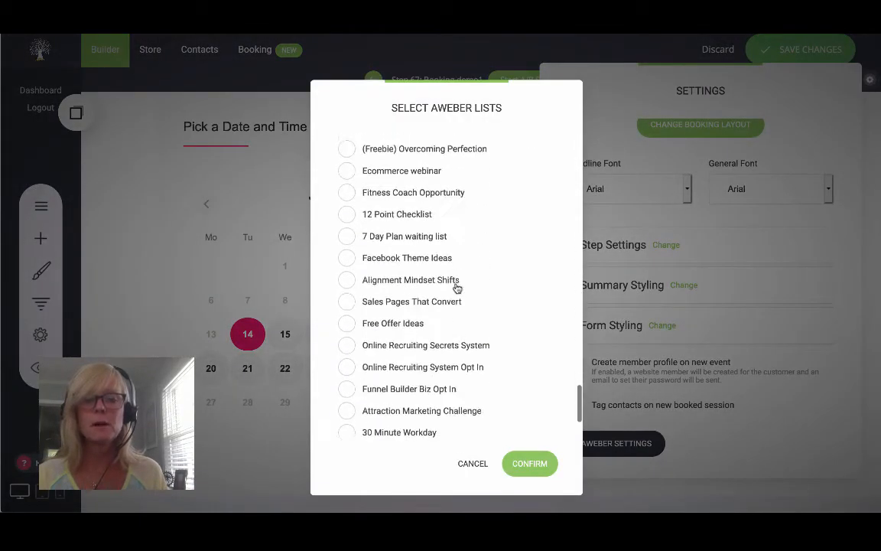
pyautogui.click(348, 417)
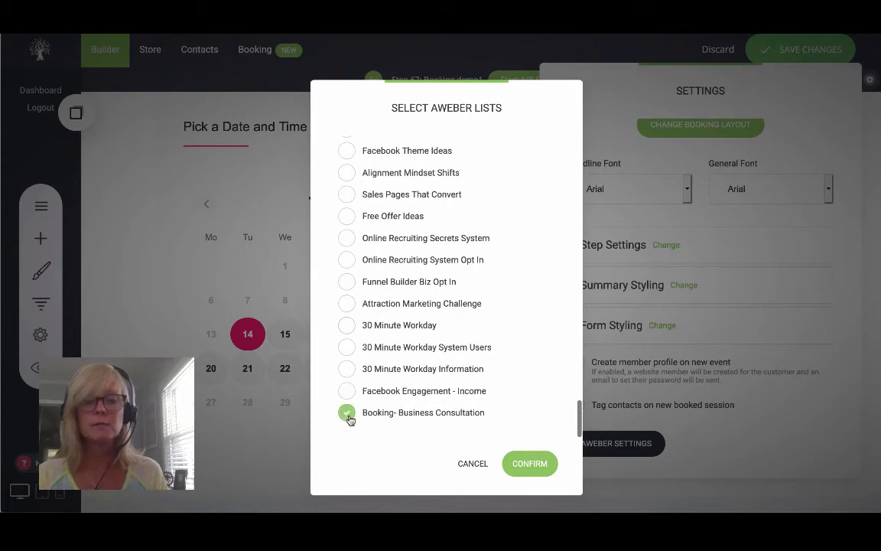
pyautogui.click(528, 465)
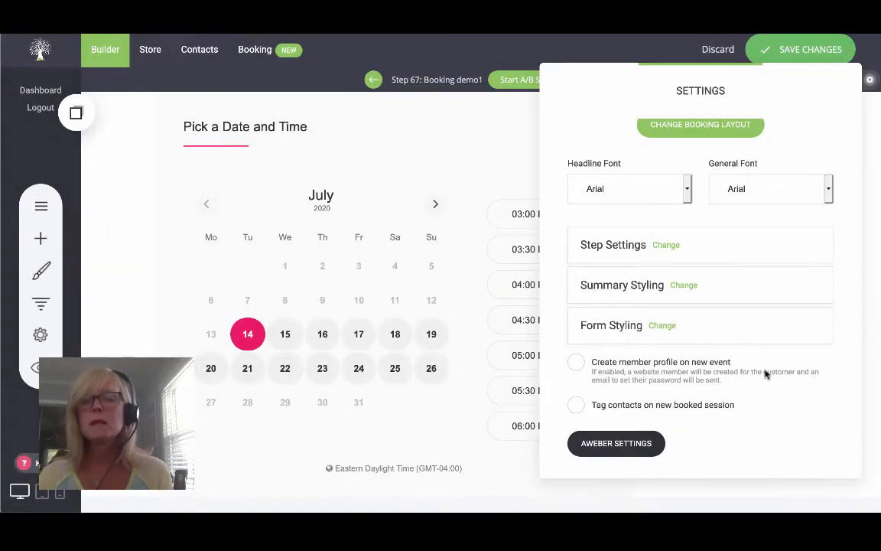
# Close the booking widget's settings and save the changes to the page
pyautogui.scroll(2, 773, 389)
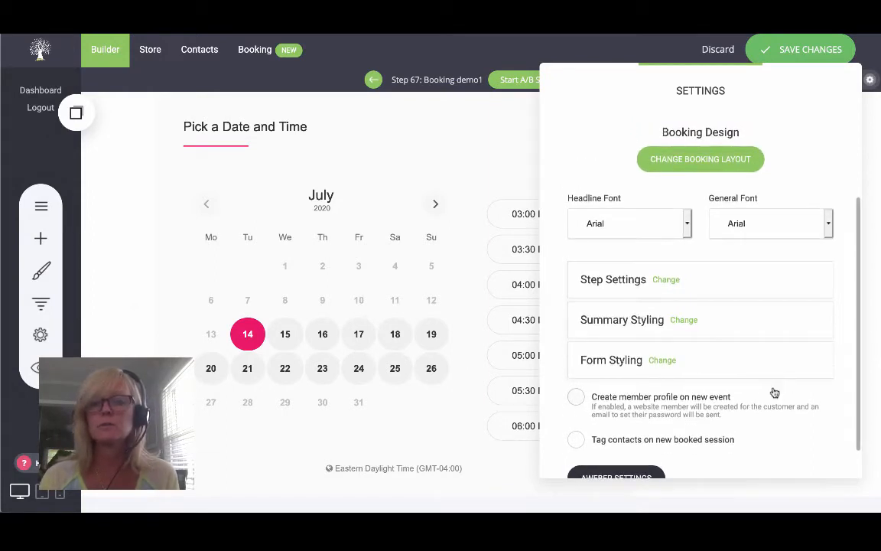
pyautogui.scroll(-2, 753, 366)
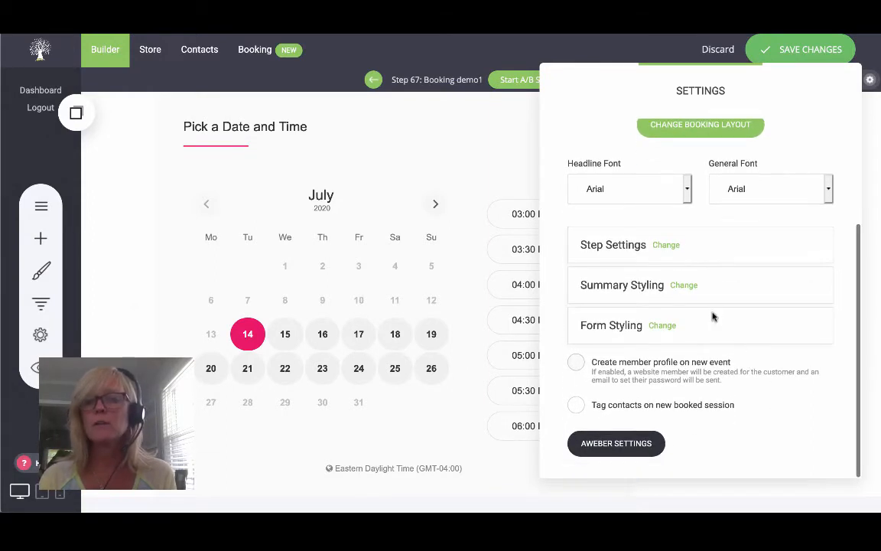
pyautogui.click(488, 144)
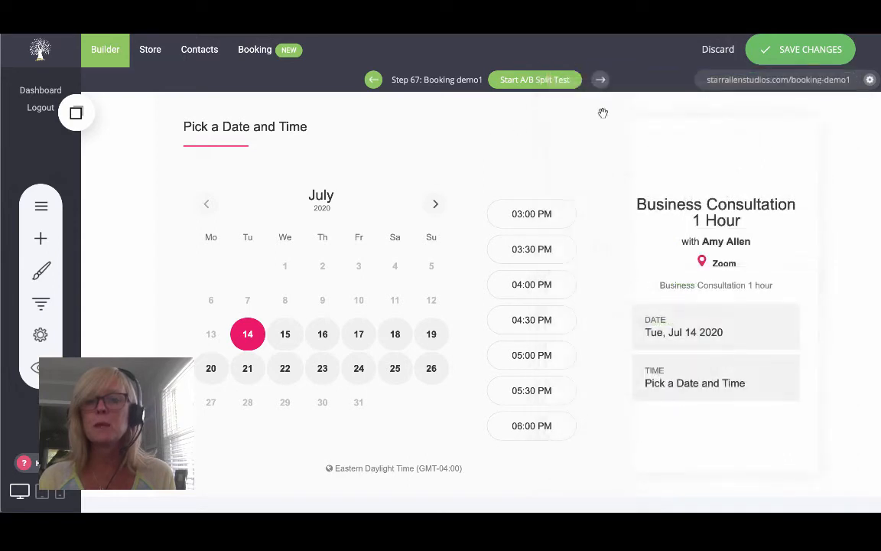
pyautogui.click(784, 52)
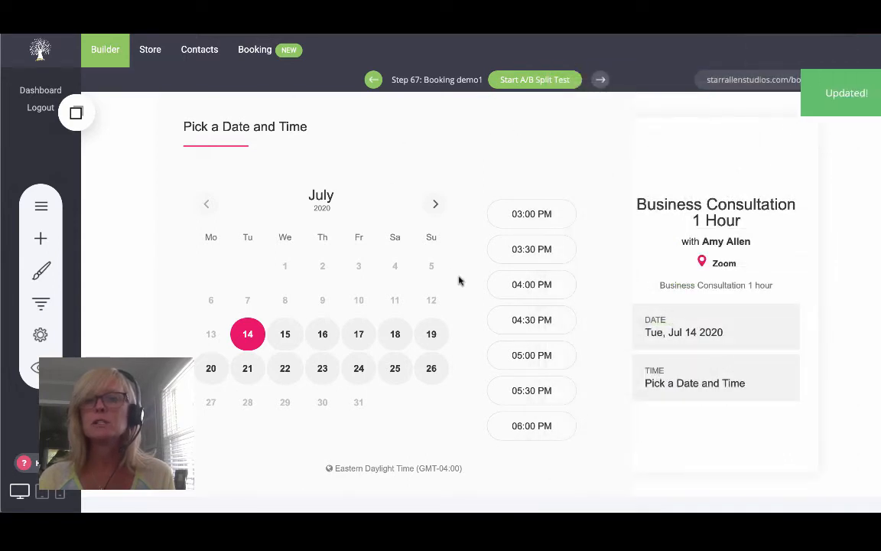
# Preview the booking page in a new tab and choose the 12:00 slot on Thursday, July 16
pyautogui.click(39, 369)
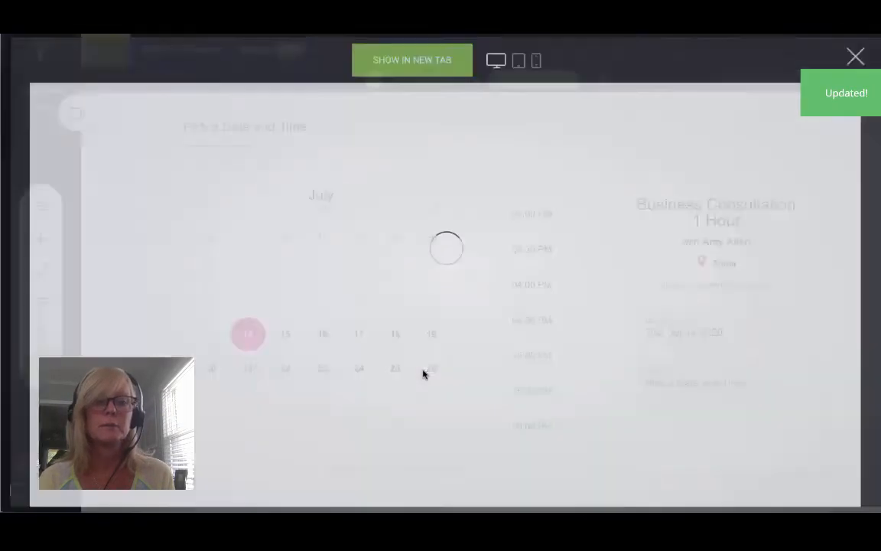
pyautogui.click(392, 57)
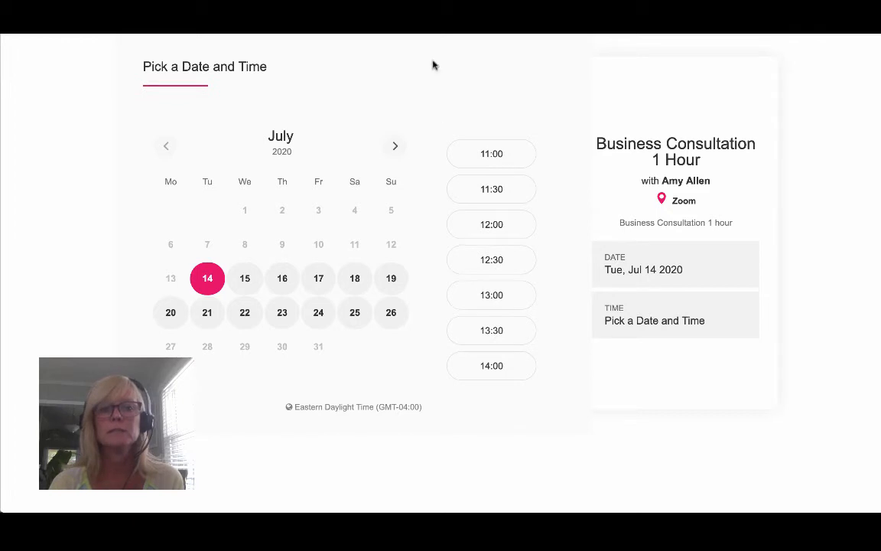
pyautogui.click(497, 190)
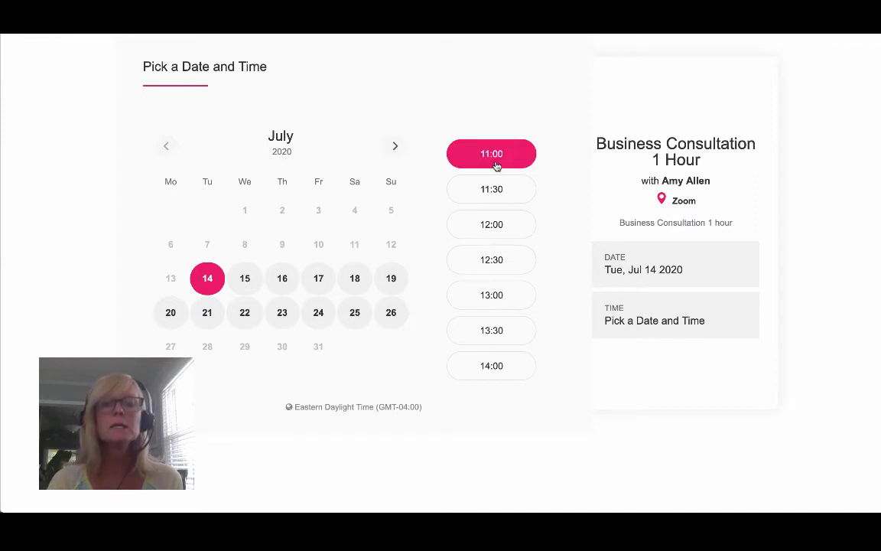
pyautogui.click(493, 224)
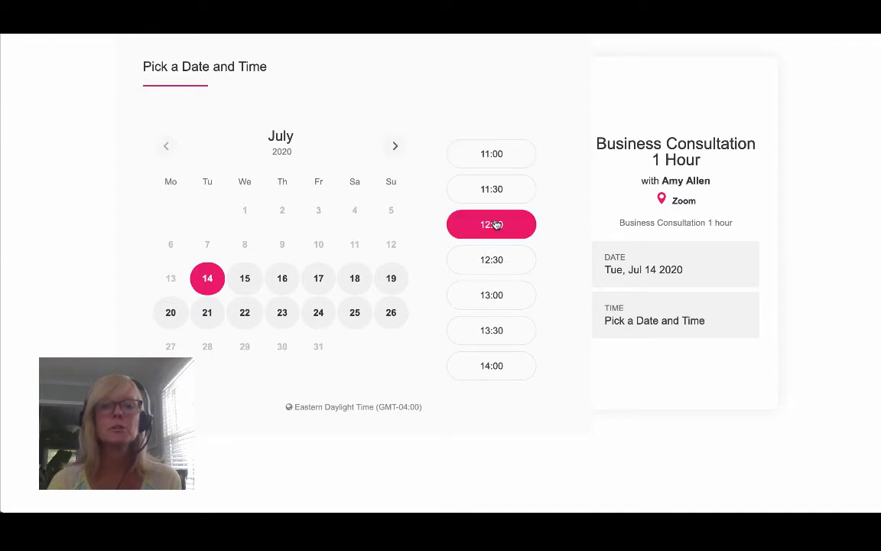
pyautogui.click(272, 279)
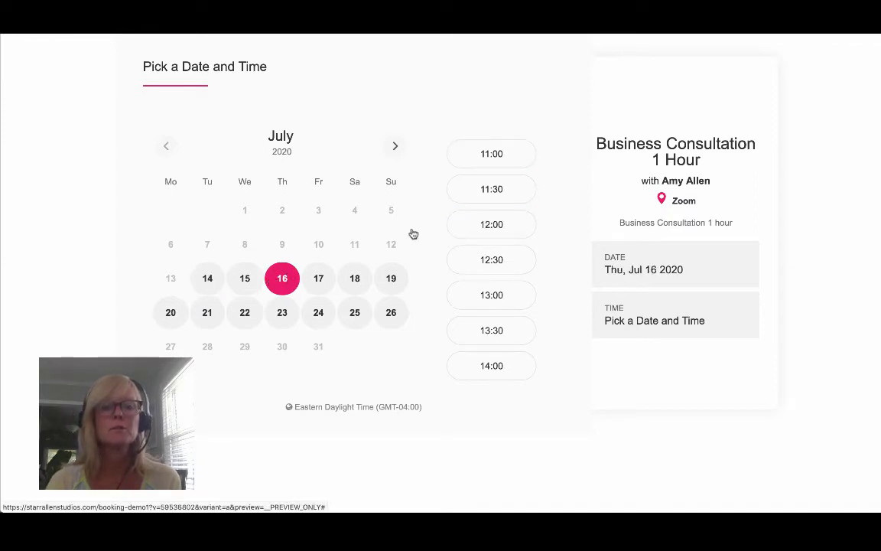
pyautogui.click(509, 225)
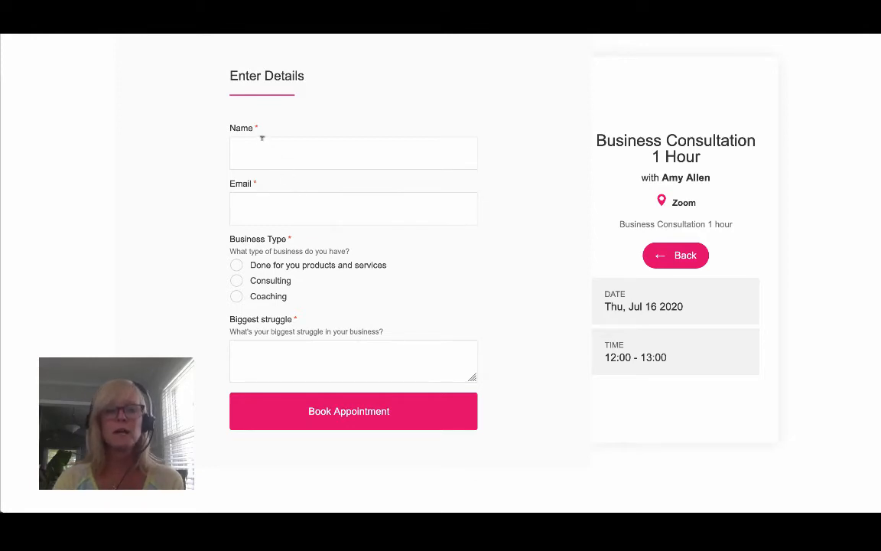
# Fill in the test name and e-mail, business type Coaching and biggest struggle "Need more clients", and book the appointment
pyautogui.write('Test')
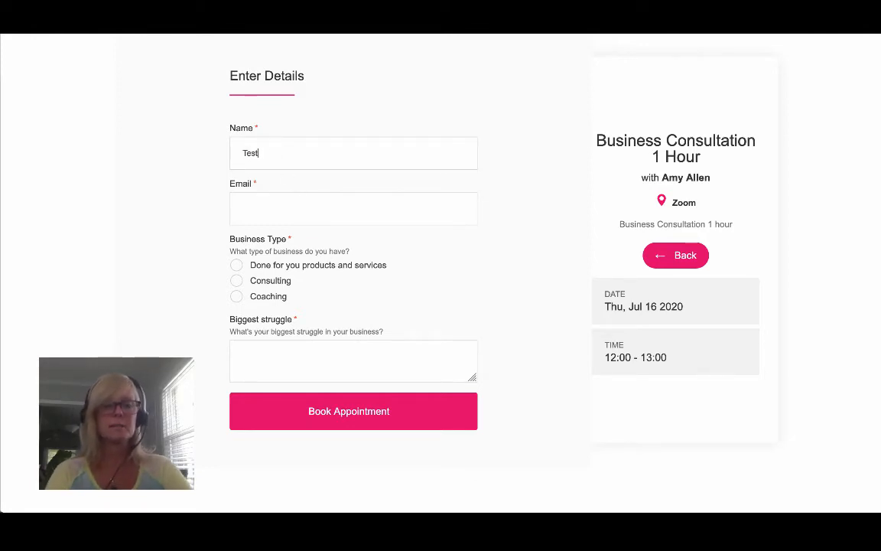
pyautogui.click(297, 209)
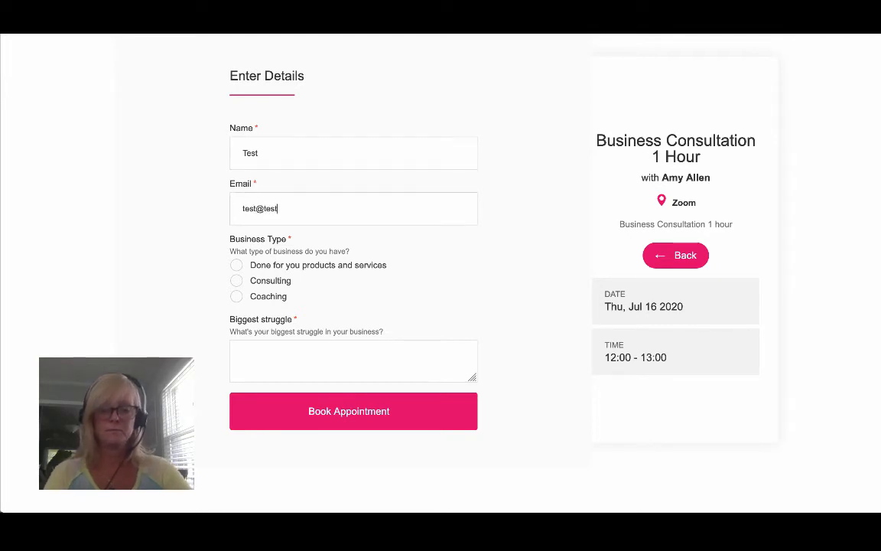
pyautogui.write('test@test.com')
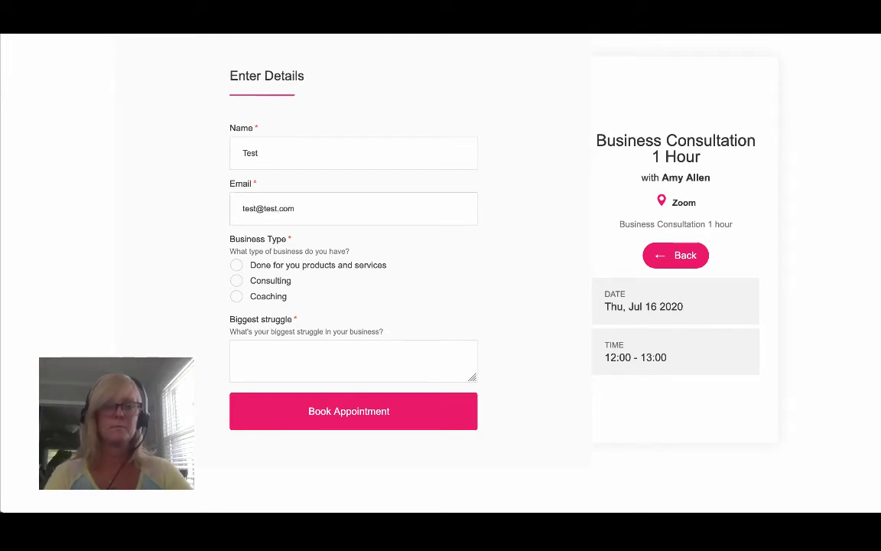
pyautogui.click(236, 297)
pyautogui.click(265, 352)
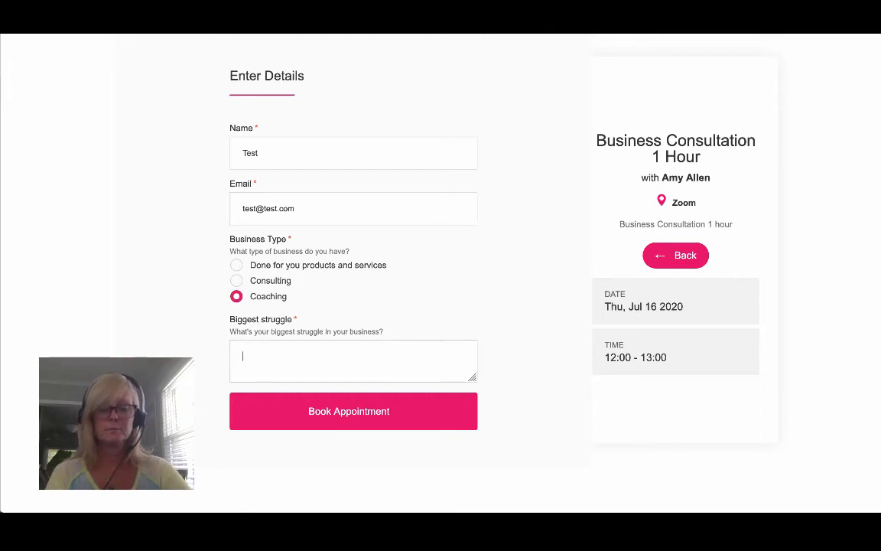
pyautogui.write('Need more')
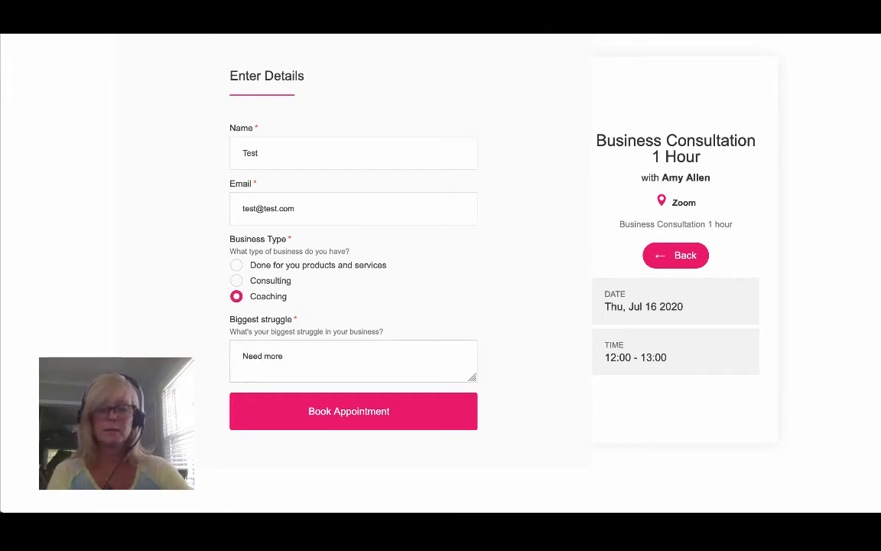
pyautogui.write(' clients')
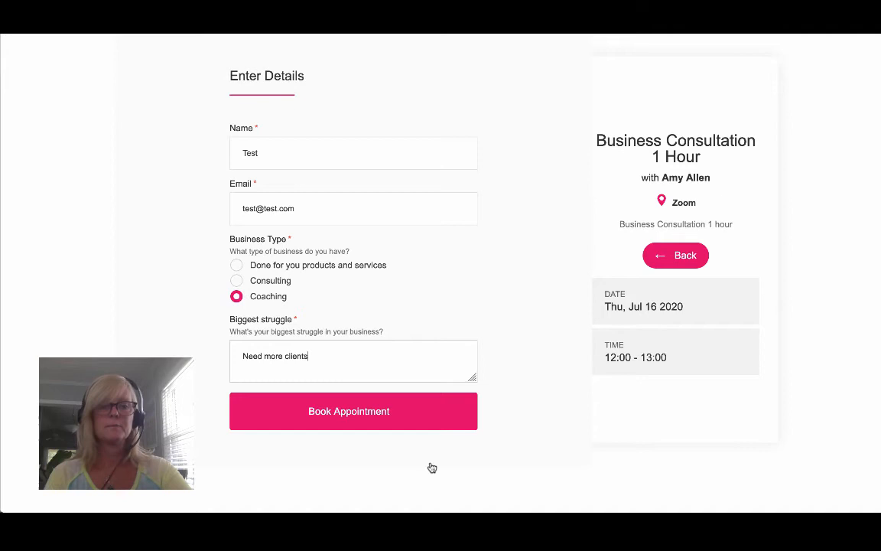
pyautogui.click(365, 414)
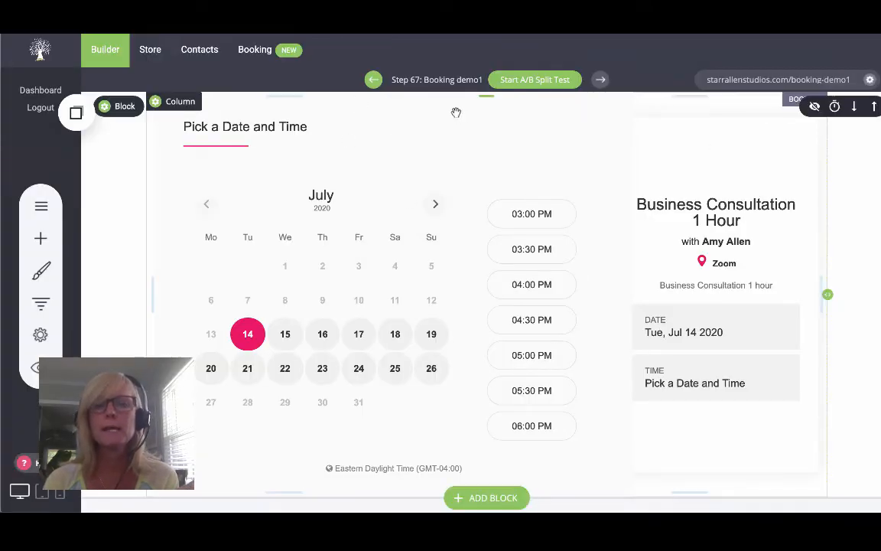
# Add a heading above the booking calendar reading "Book A 1 Hour Consultation With" followed by the consultant's first name
pyautogui.click(40, 237)
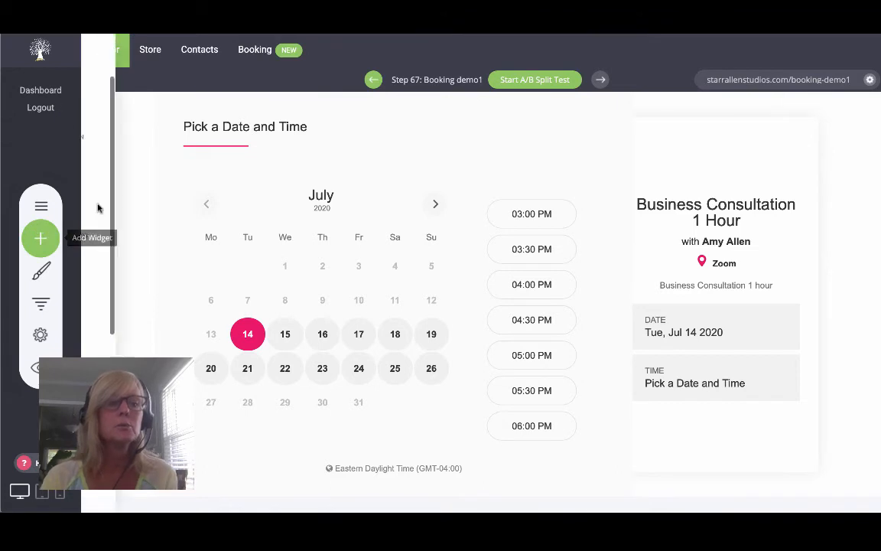
pyautogui.moveTo(126, 122); pyautogui.dragTo(474, 116)
pyautogui.click(248, 111)
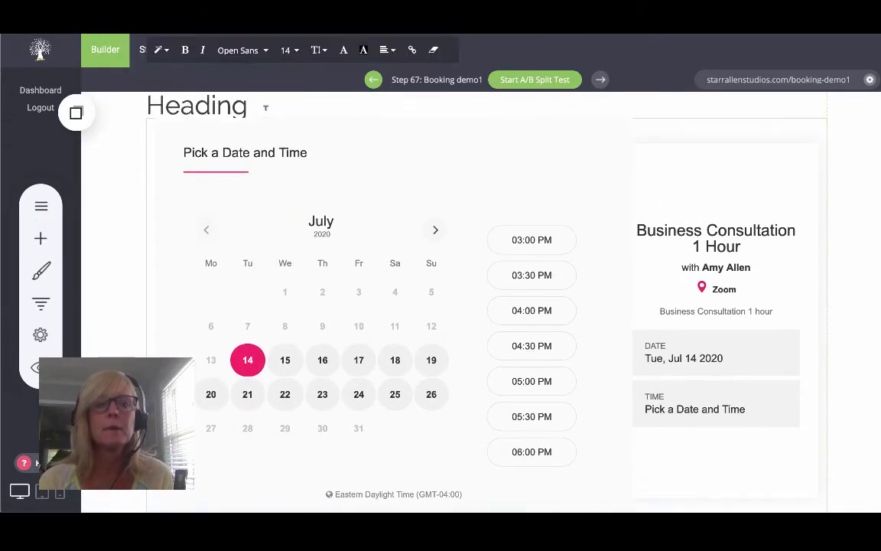
pyautogui.moveTo(247, 107); pyautogui.dragTo(150, 107)
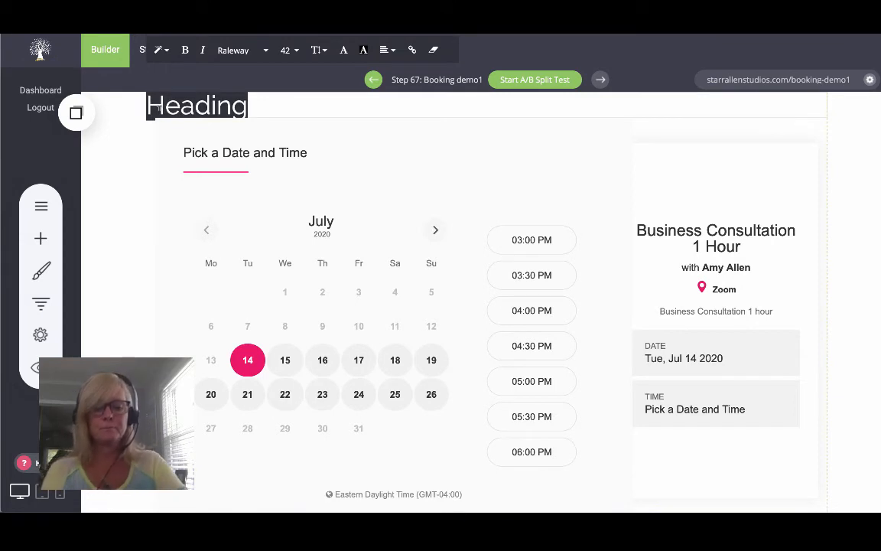
pyautogui.write('Book')
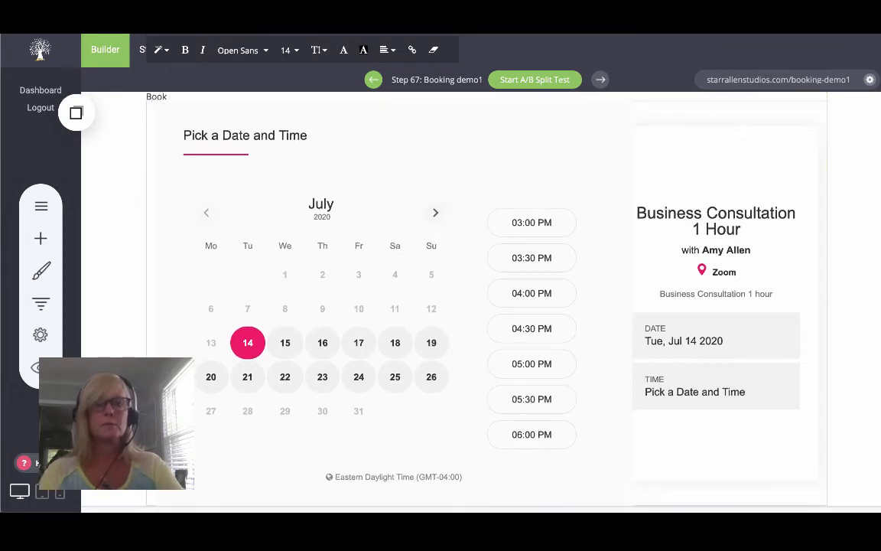
pyautogui.write(' a A 1 Ho')
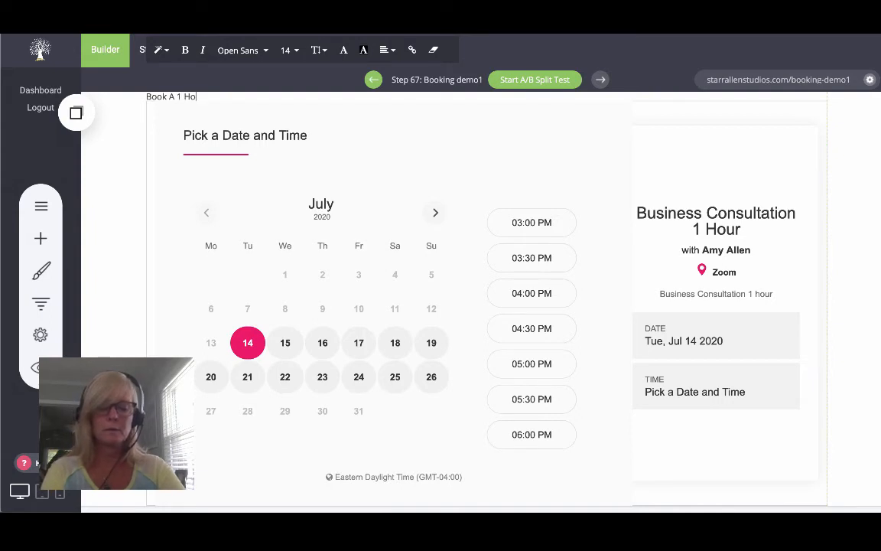
pyautogui.write('ur Consul')
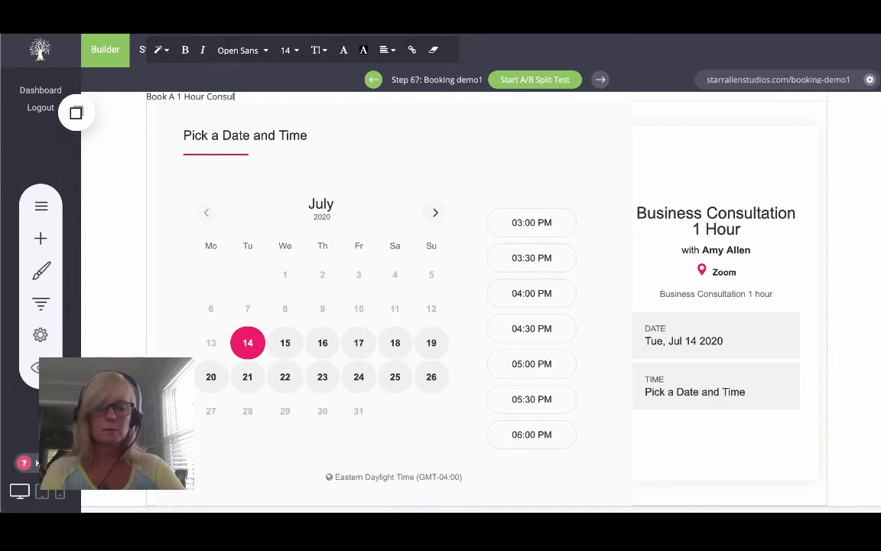
pyautogui.write('tation Wit')
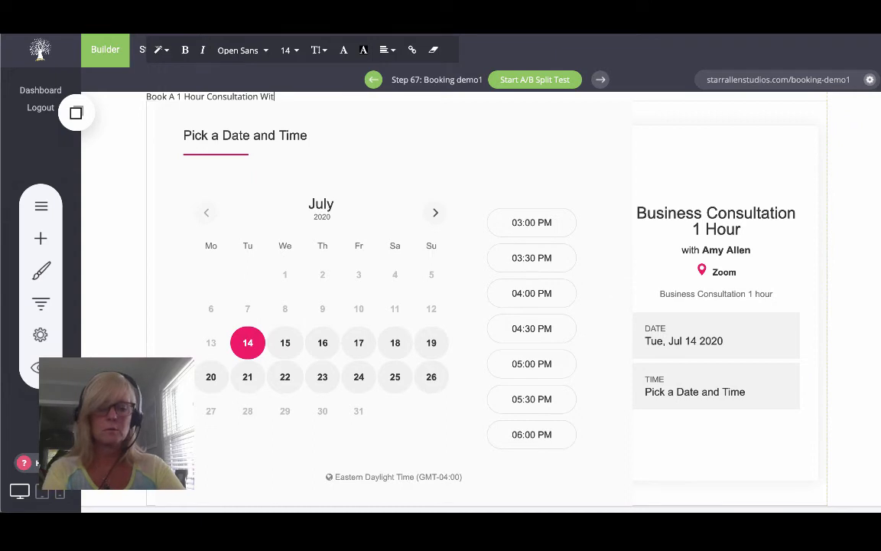
pyautogui.write('h Amy')
# Set the whole heading to font size 28, centre it, and save the page
pyautogui.hotkey('ctrl', 'a')
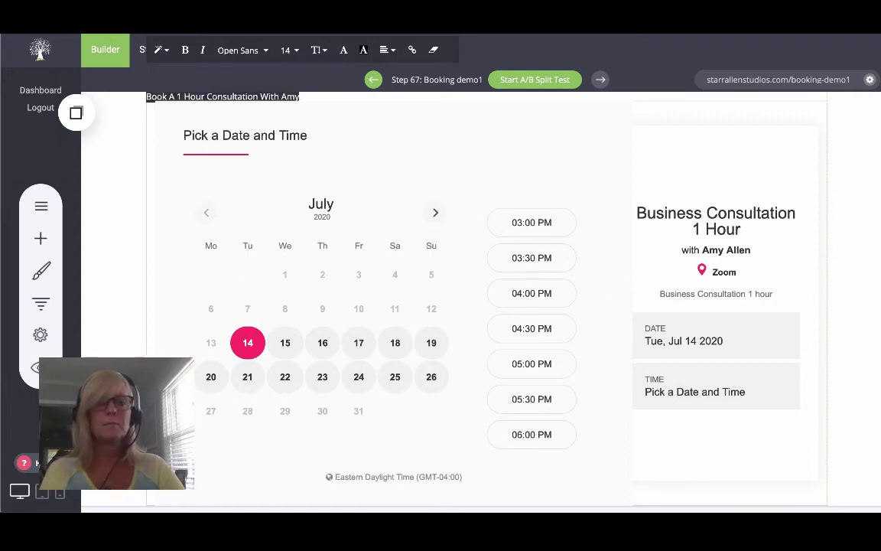
pyautogui.click(288, 50)
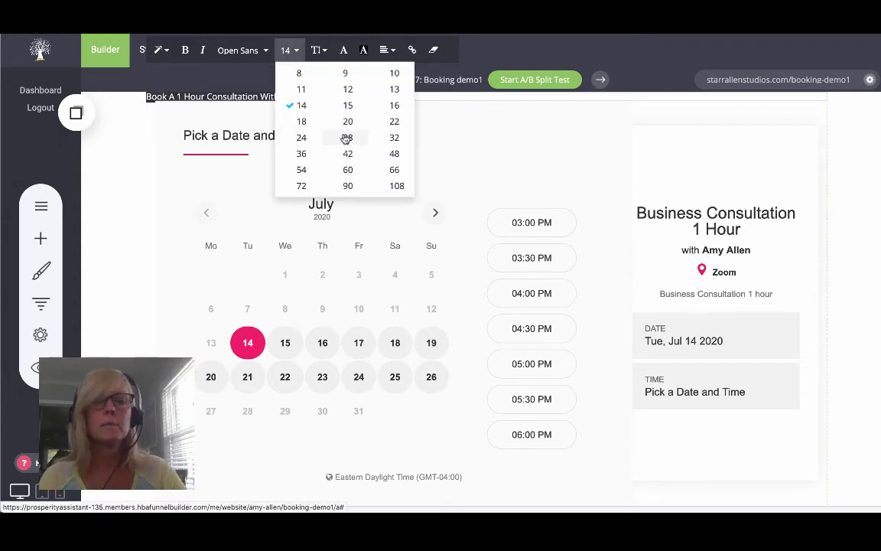
pyautogui.click(346, 137)
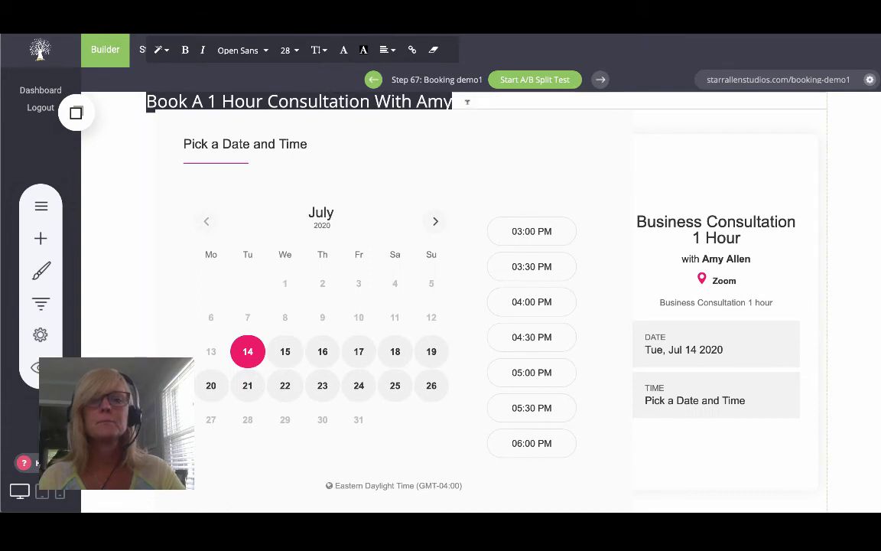
pyautogui.click(387, 49)
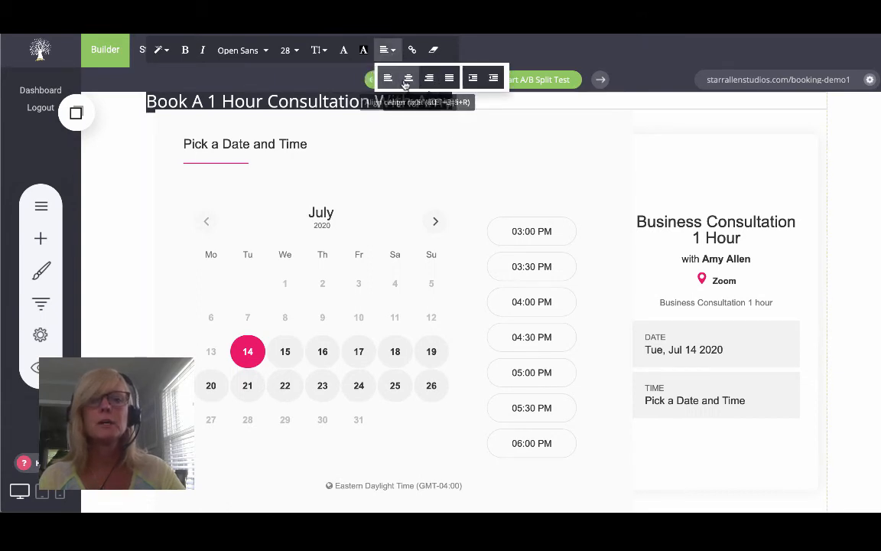
pyautogui.click(407, 77)
pyautogui.click(699, 148)
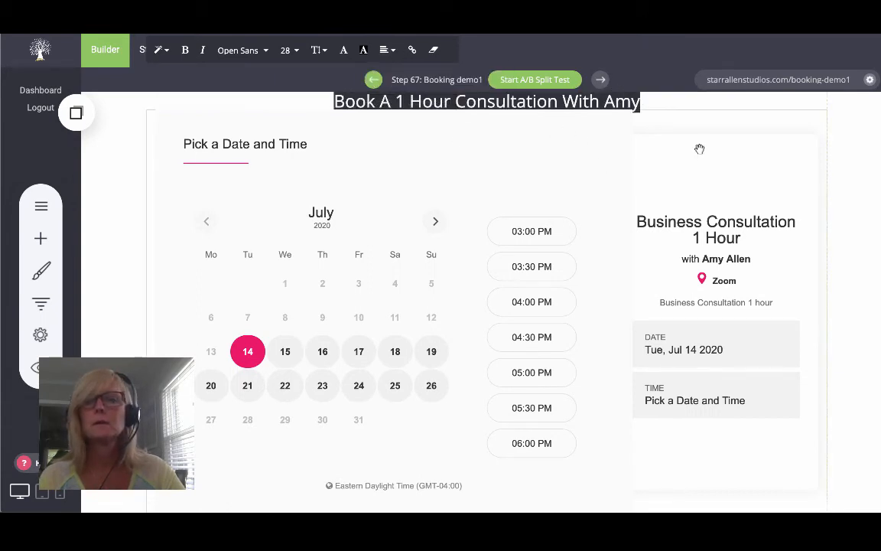
pyautogui.click(757, 48)
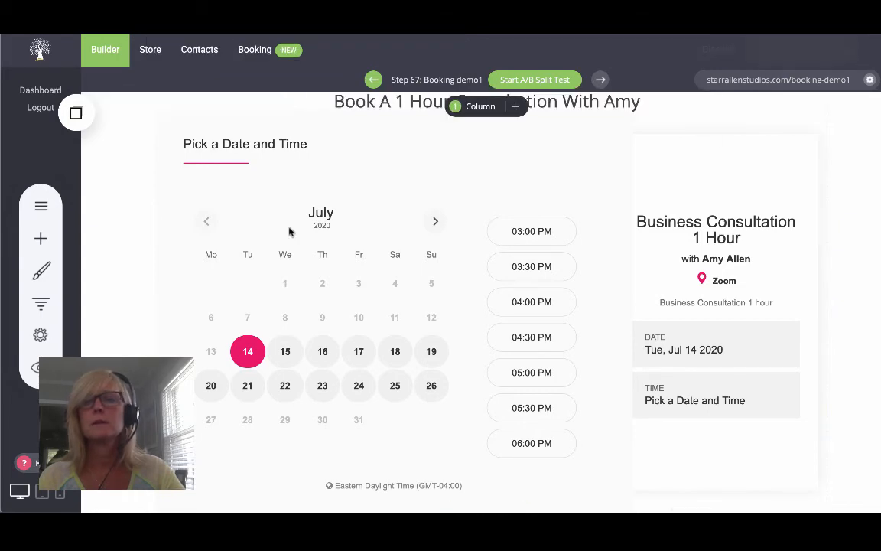
# Preview the page with its heading and open the preview in a new tab
pyautogui.click(36, 367)
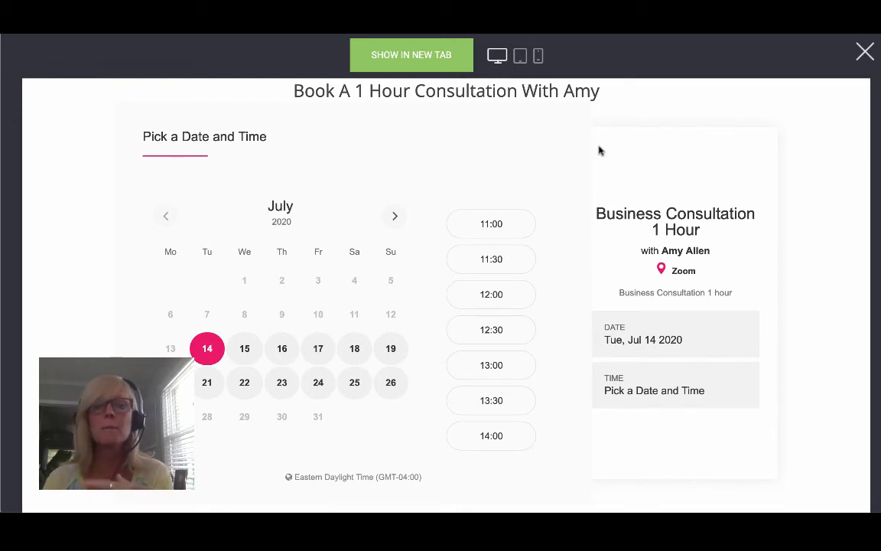
pyautogui.click(459, 56)
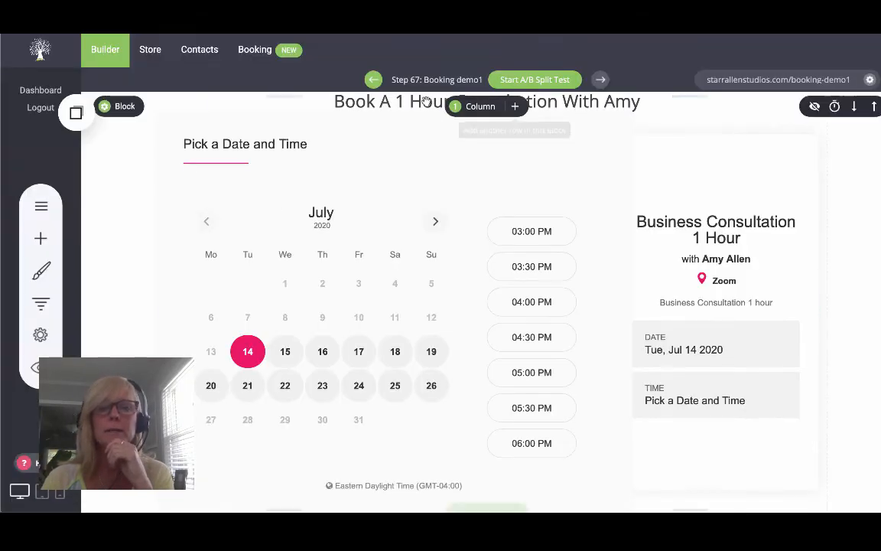
# Add space above the heading, save the page and reload its preview
pyautogui.moveTo(296, 94); pyautogui.dragTo(296, 122)
pyautogui.click(803, 49)
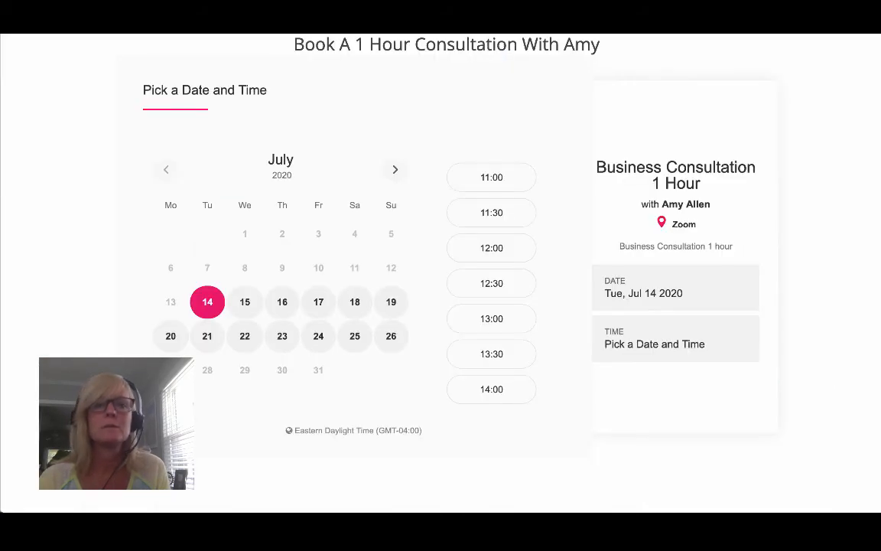
pyautogui.press('super+r')
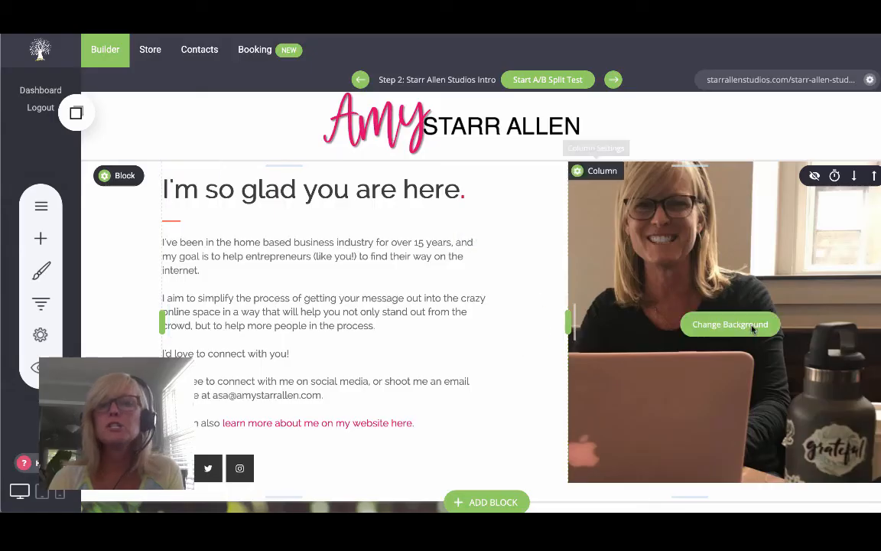
# Look through the Starr Allen Studios Intro page from its header to the footer
pyautogui.scroll(-1, 735, 325)
pyautogui.scroll(1, 753, 328)
pyautogui.scroll(-1, 753, 328)
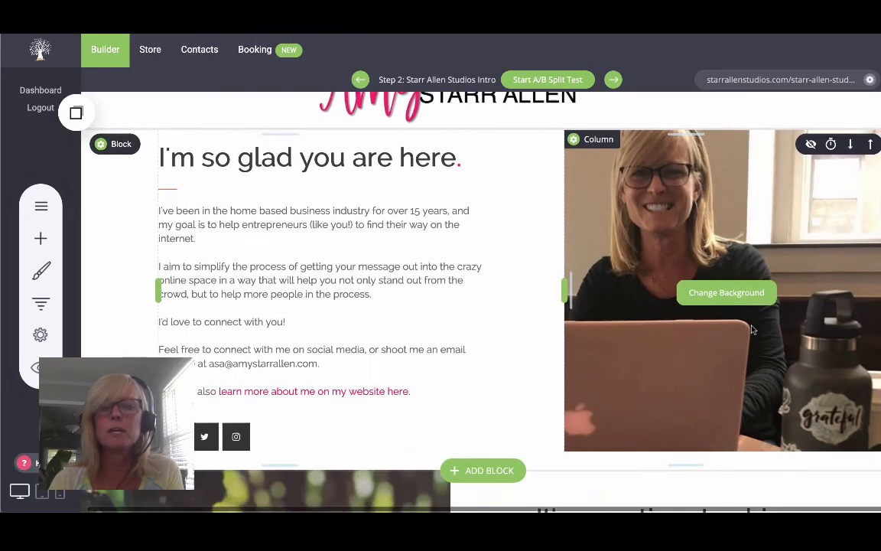
pyautogui.scroll(-1, 753, 329)
pyautogui.scroll(2, 753, 329)
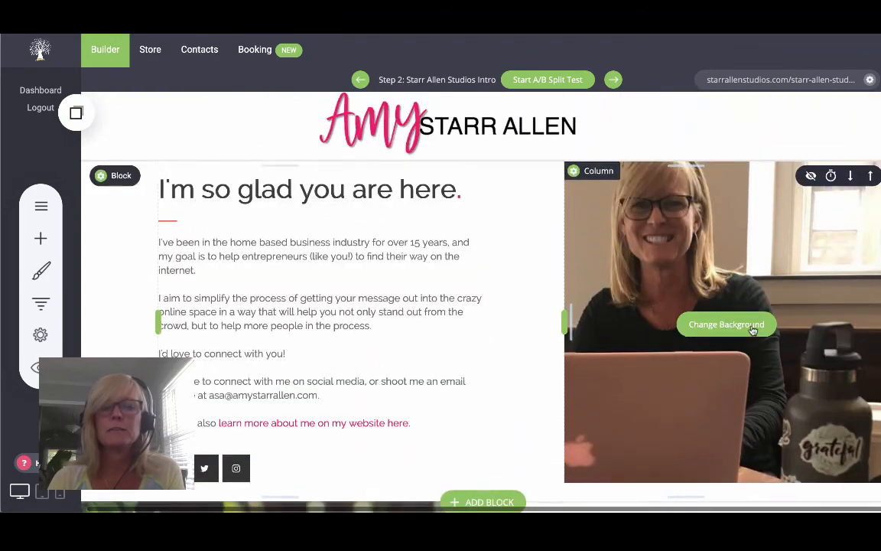
pyautogui.scroll(-1, 753, 329)
pyautogui.scroll(-3, 655, 364)
pyautogui.scroll(-7, 655, 365)
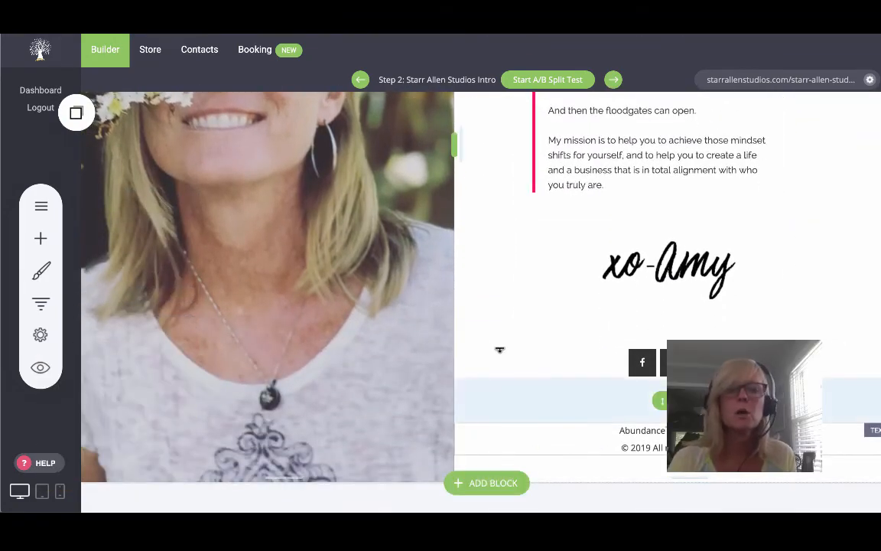
pyautogui.scroll(5, 500, 349)
pyautogui.scroll(-3, 501, 350)
pyautogui.scroll(-3, 501, 351)
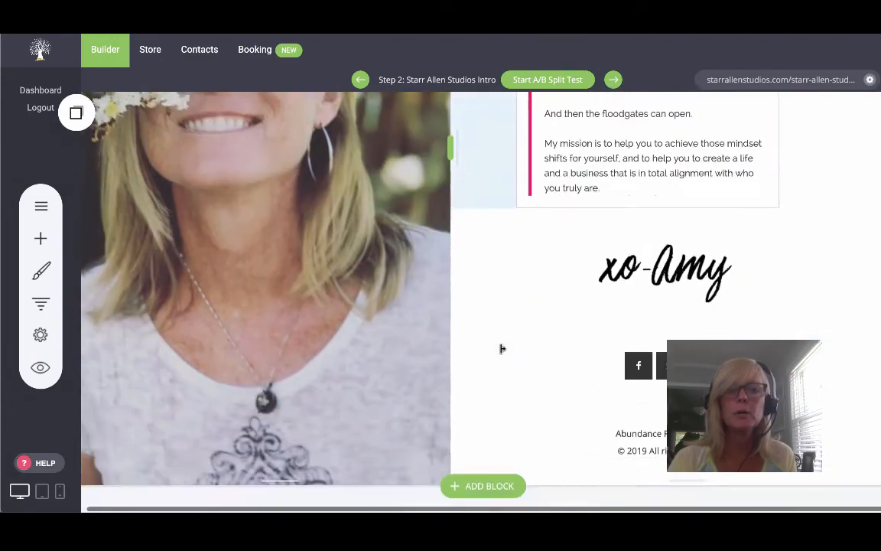
# Add an empty block at the end of the intro page and place a Booking widget in it
pyautogui.click(481, 483)
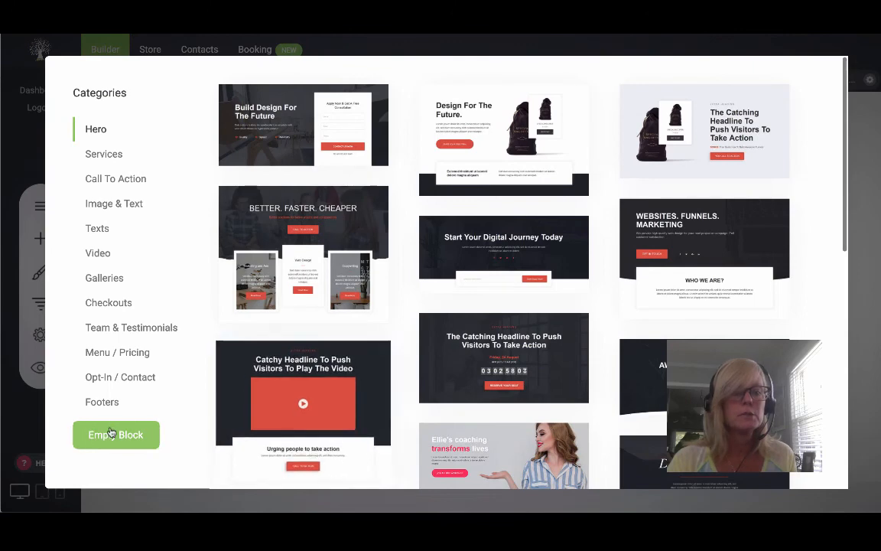
pyautogui.click(113, 434)
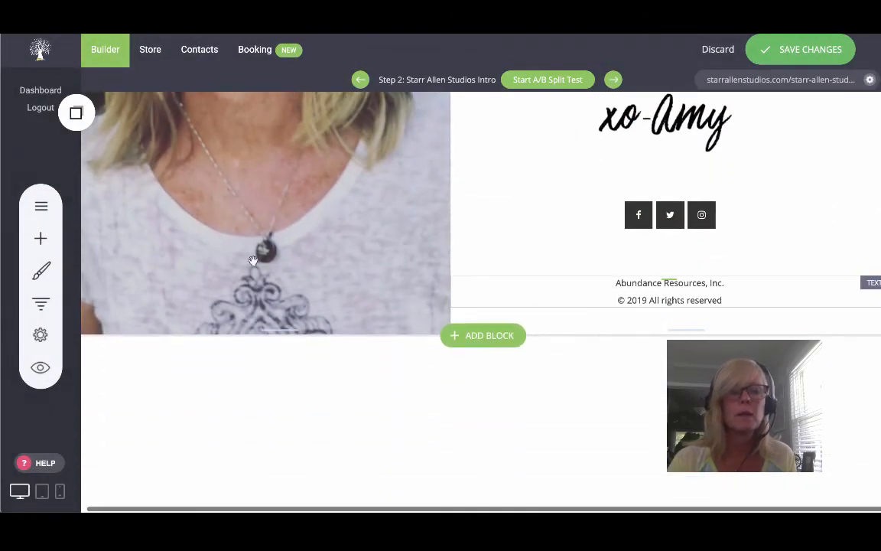
pyautogui.click(41, 238)
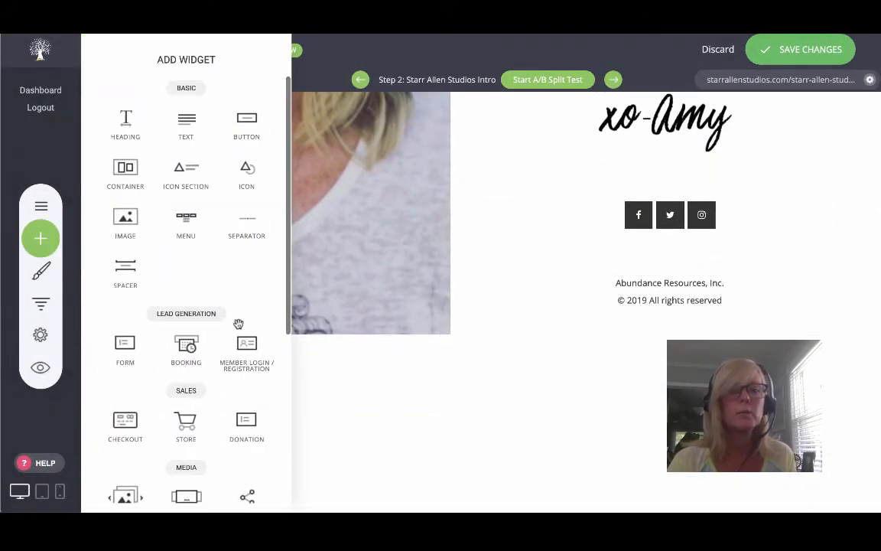
pyautogui.moveTo(183, 348); pyautogui.dragTo(569, 407)
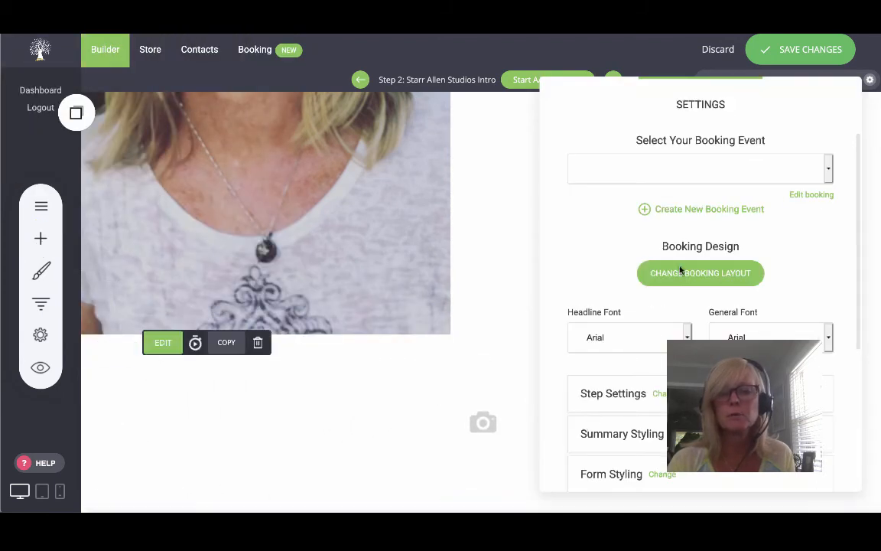
# Assign the Business Consultation 1 Hour event to the new booking widget and close its settings
pyautogui.click(827, 176)
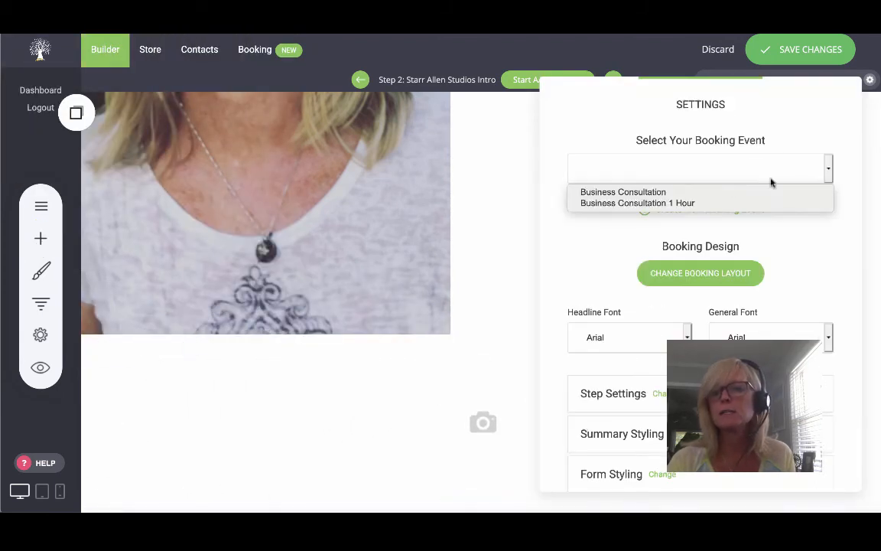
pyautogui.click(688, 200)
pyautogui.scroll(-3, 746, 325)
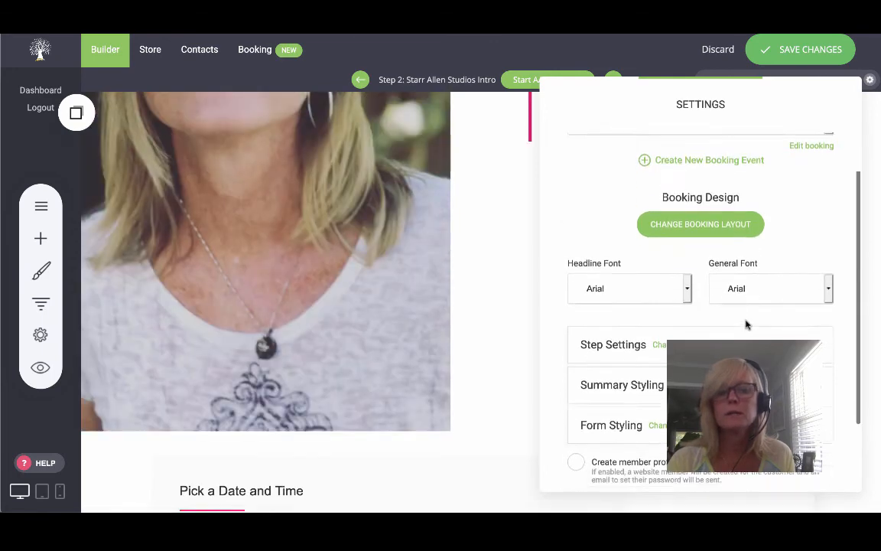
pyautogui.click(504, 434)
# Add a Heading widget directly above the booking widget at the end of the intro page
pyautogui.scroll(-4, 568, 438)
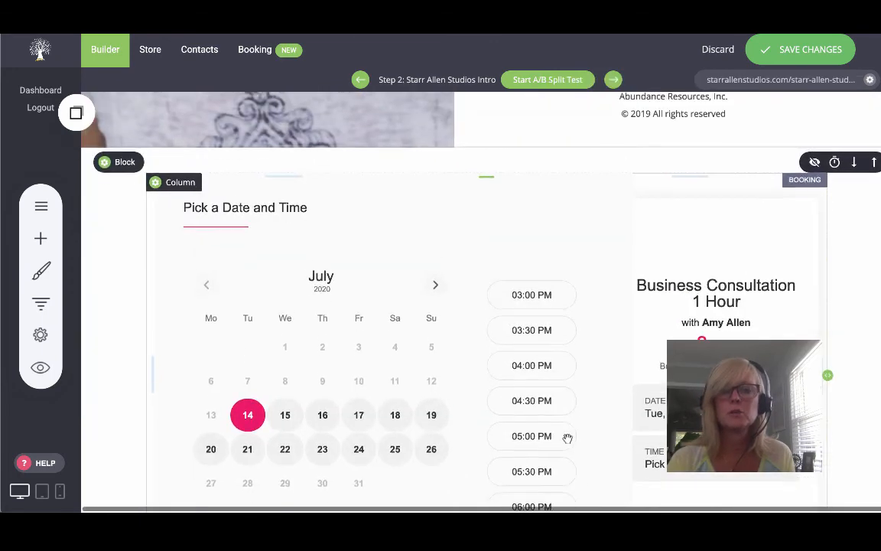
pyautogui.scroll(2, 568, 438)
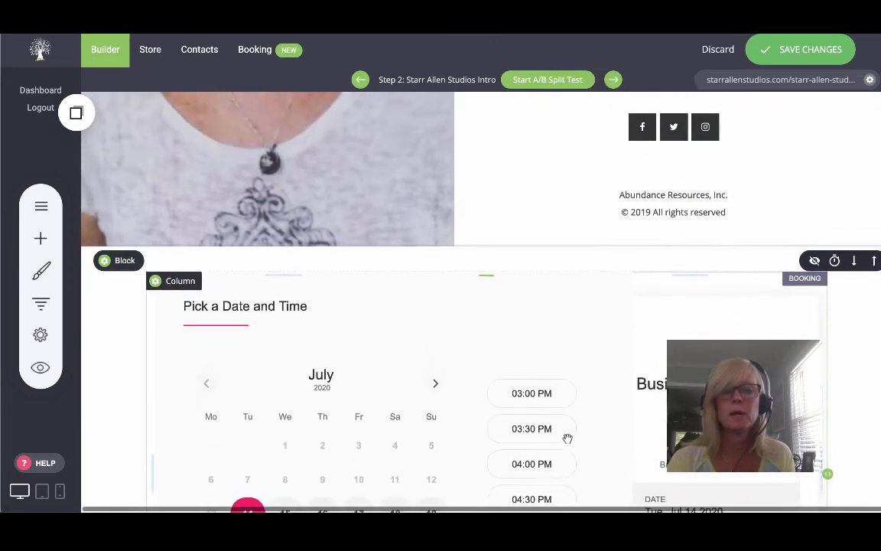
pyautogui.click(38, 240)
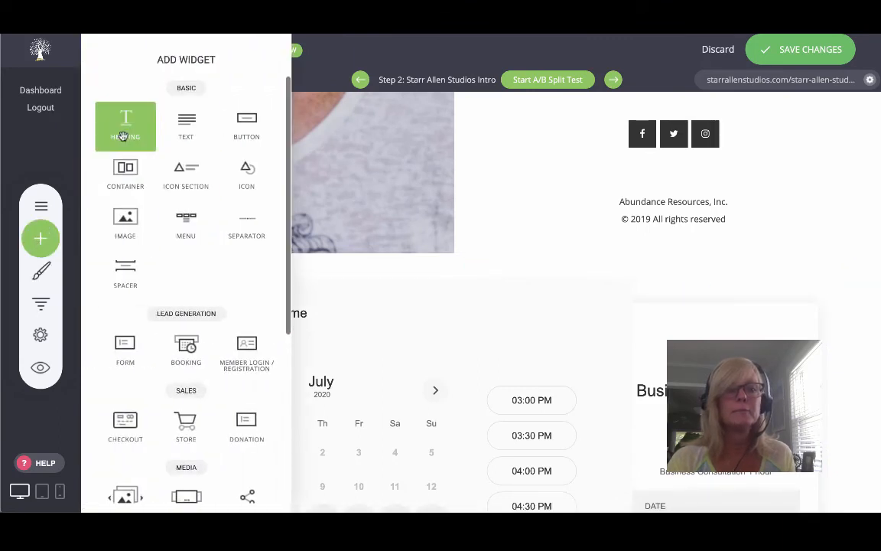
pyautogui.moveTo(124, 128); pyautogui.dragTo(480, 319)
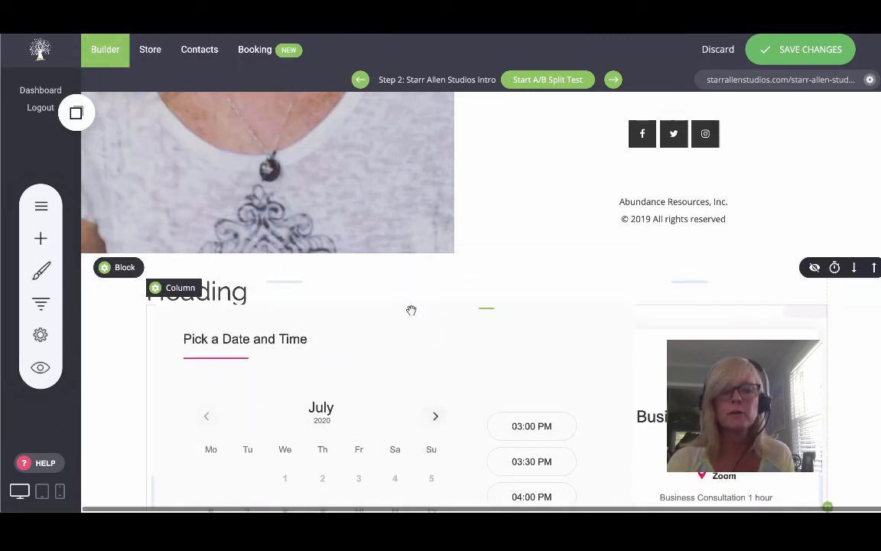
# Write the heading as a "Want to speak with" question naming the consultant, followed by "About Your Business? Scedule a Consultation!"
pyautogui.doubleClick(289, 295)
pyautogui.write('Want to s')
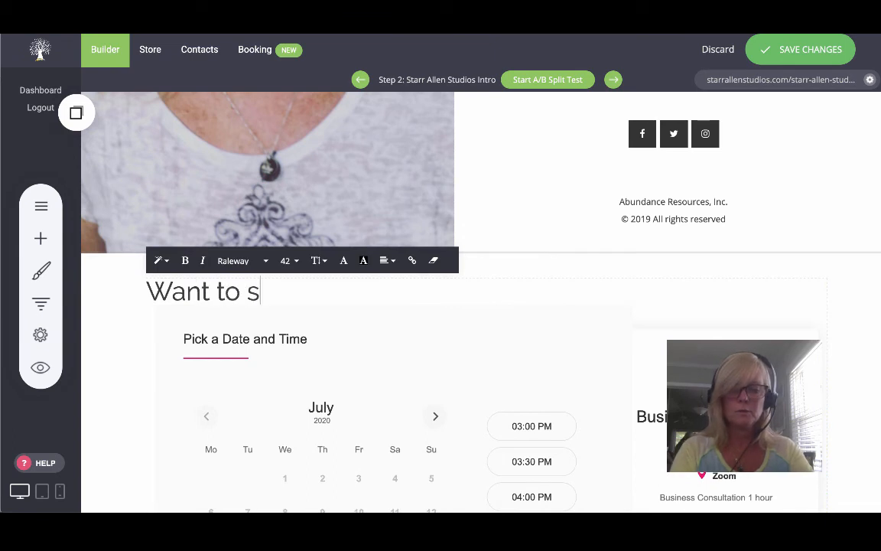
pyautogui.write('peak with A')
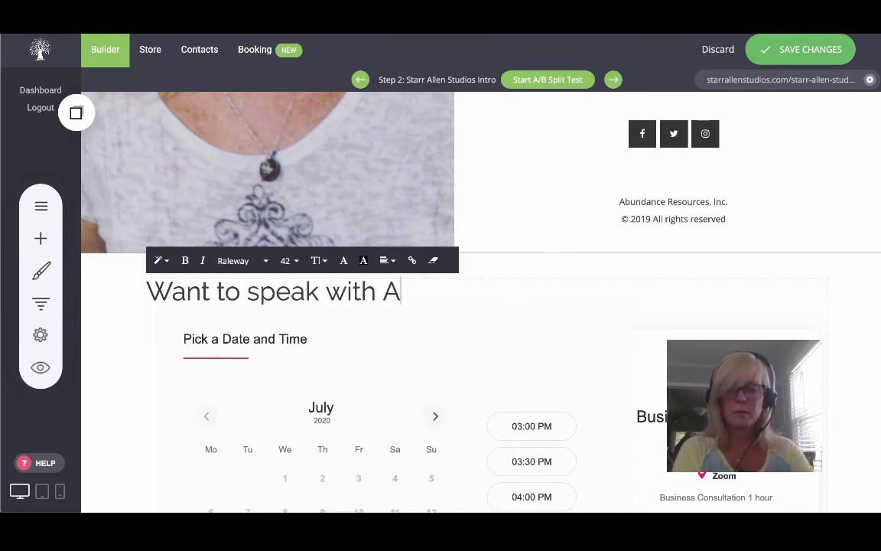
pyautogui.write('my?')
pyautogui.press('BackSpace')
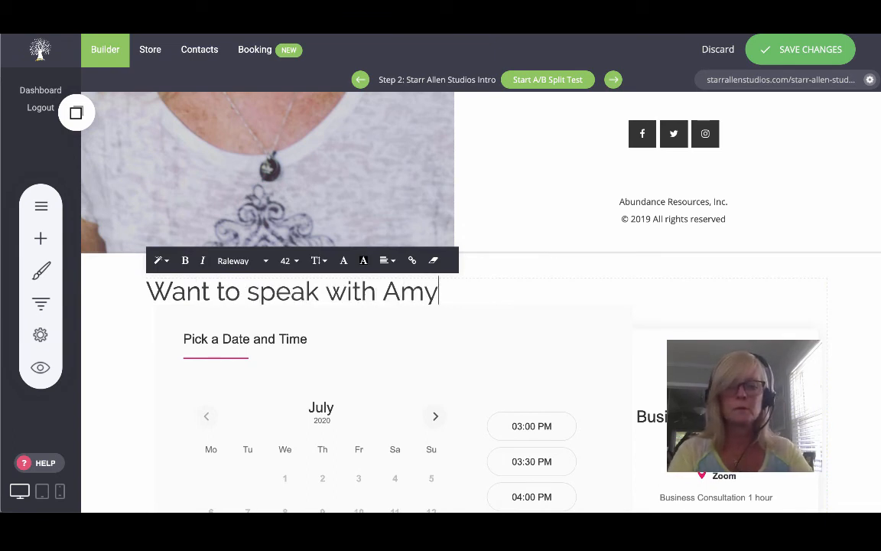
pyautogui.write('About Your Buisi')
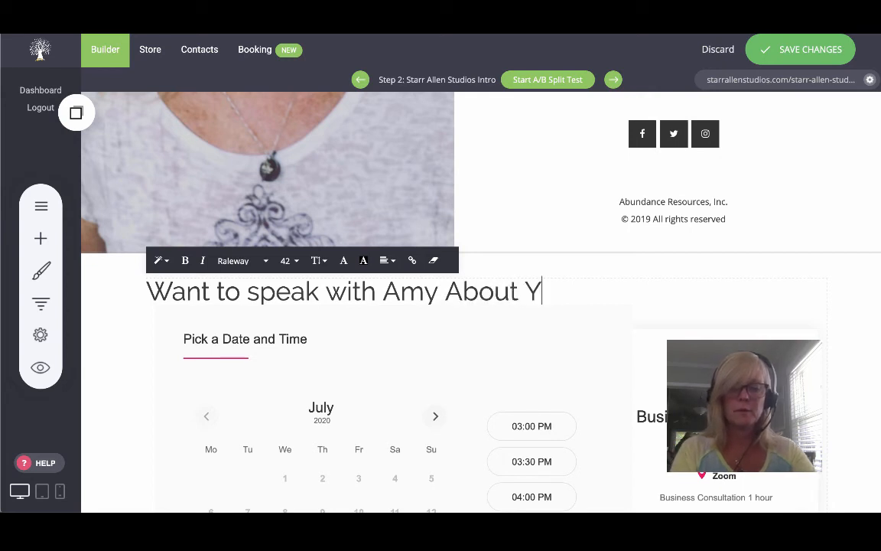
pyautogui.press('BackSpace')
pyautogui.press('BackSpace')
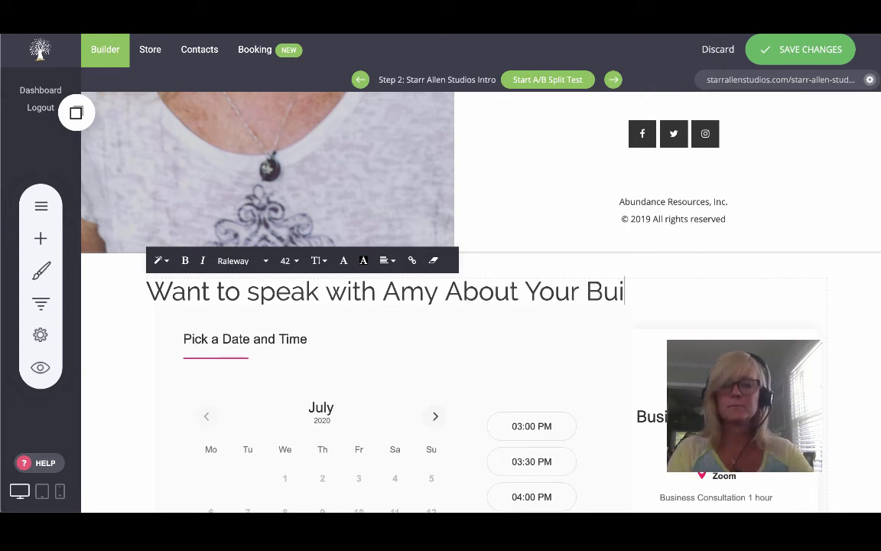
pyautogui.write('iness? ')
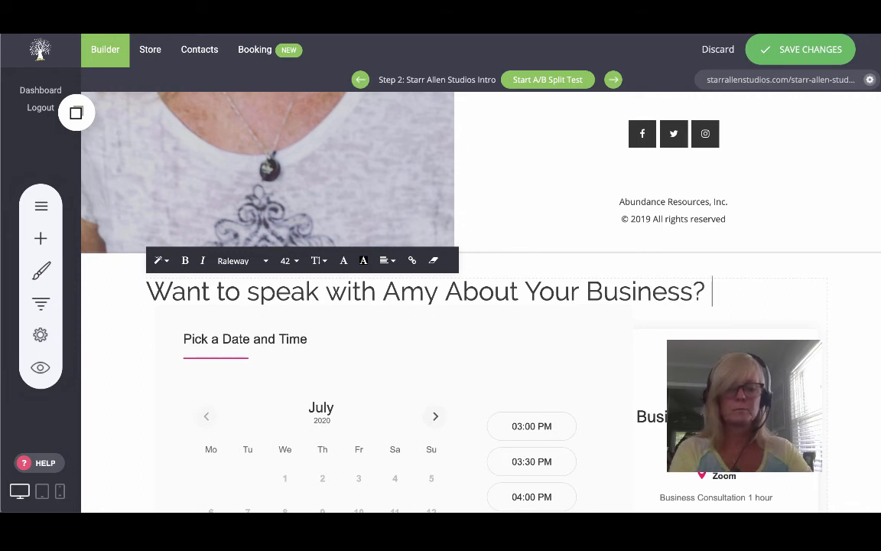
pyautogui.write('Scedule a ')
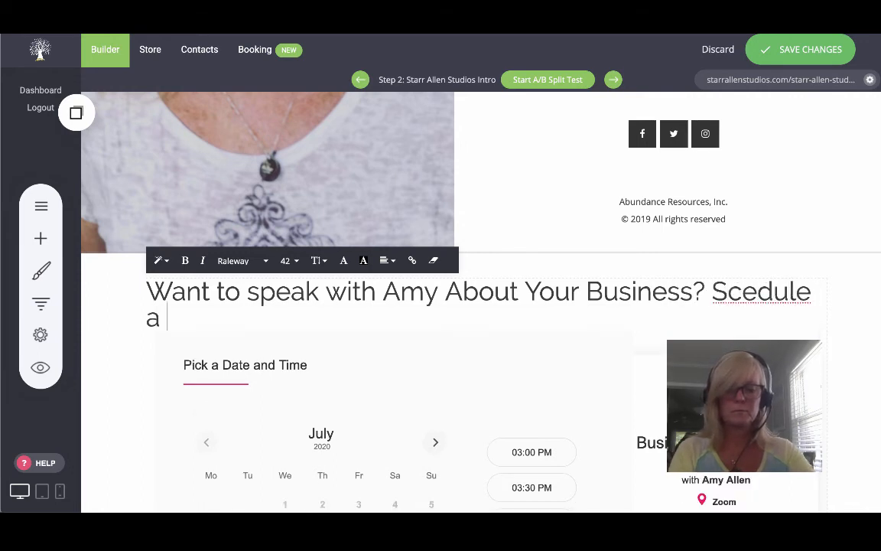
pyautogui.write('Consultati')
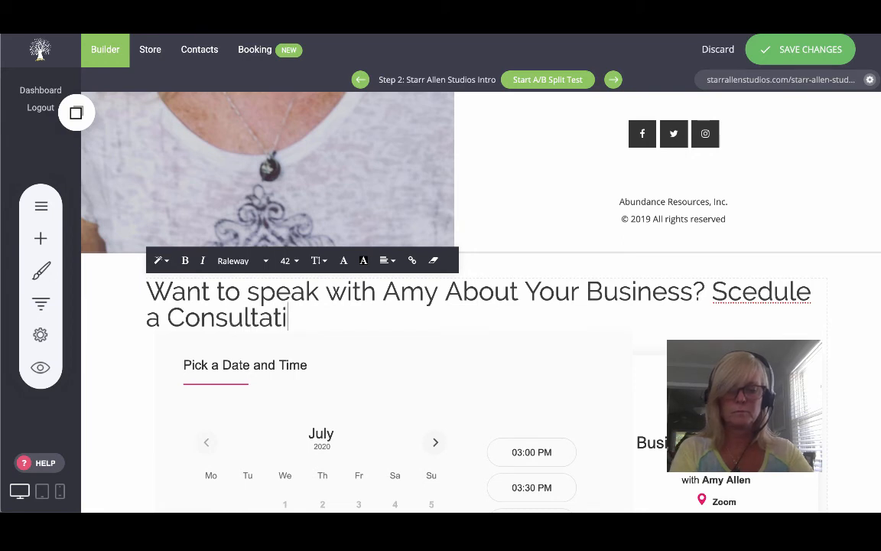
pyautogui.write('on!')
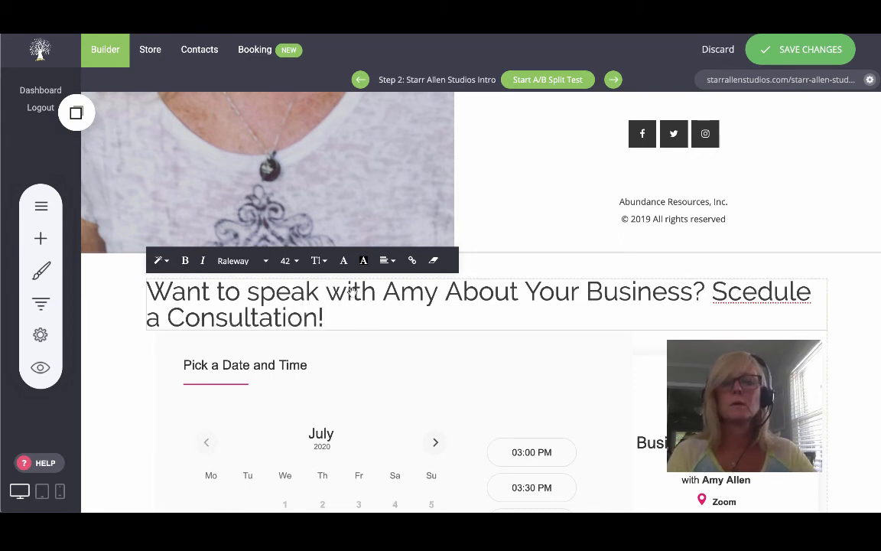
pyautogui.click(497, 276)
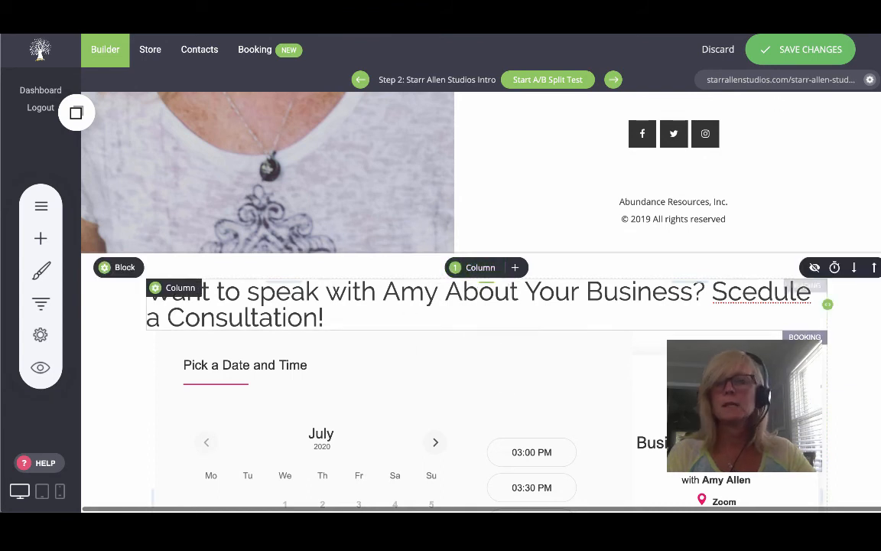
# Save the page changes and open the page preview in a new tab
pyautogui.click(809, 52)
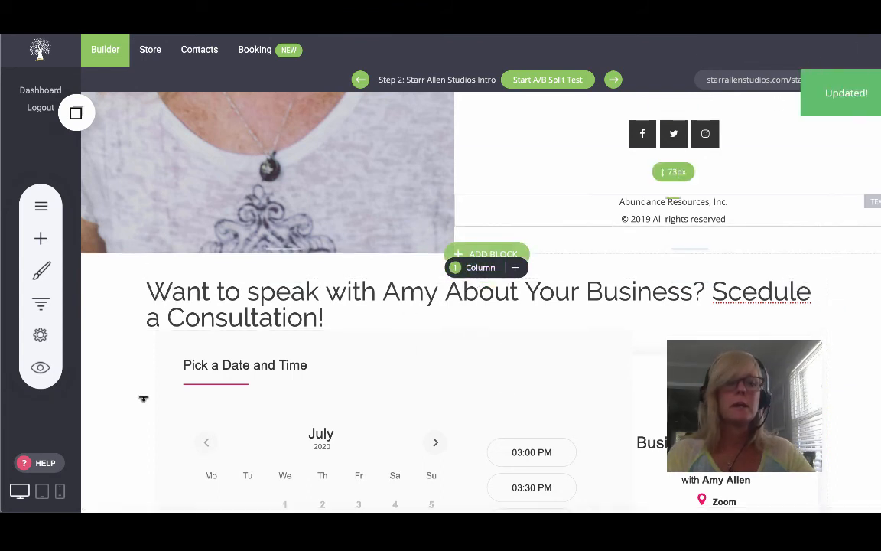
pyautogui.click(40, 368)
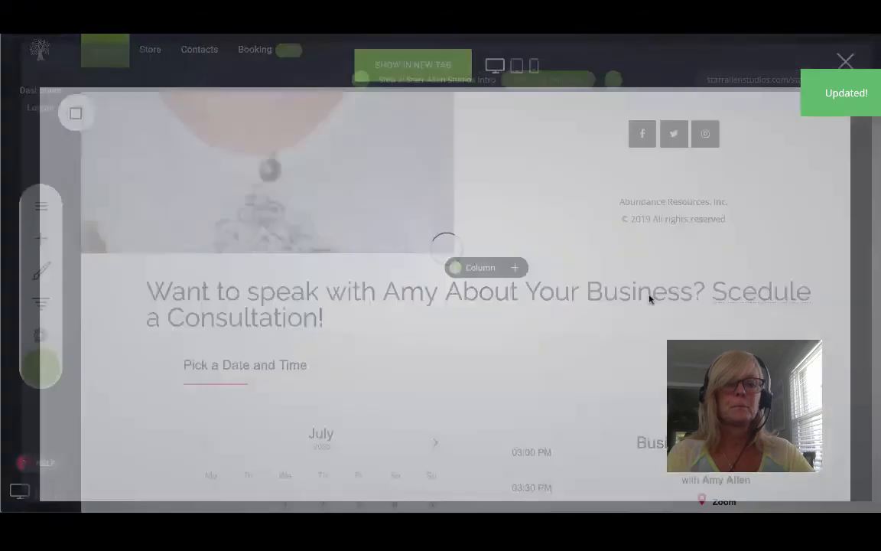
pyautogui.click(403, 63)
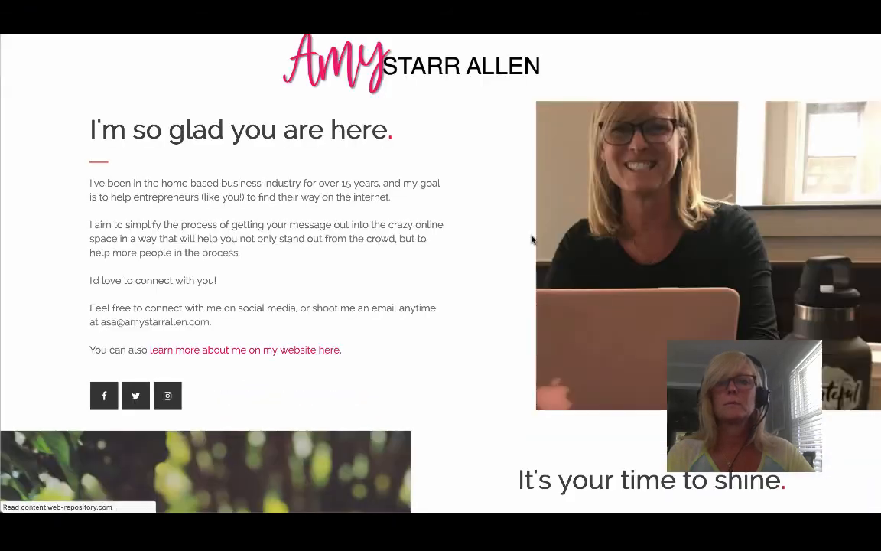
# Look through the previewed intro page, examining the new heading and the booking calendar beneath the footer
pyautogui.scroll(-10, 610, 306)
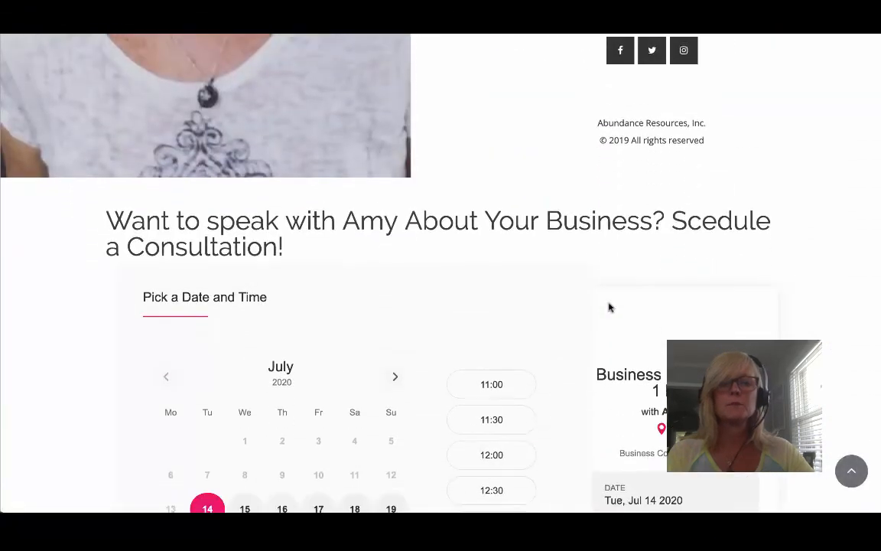
pyautogui.scroll(-2, 610, 307)
pyautogui.scroll(1, 610, 307)
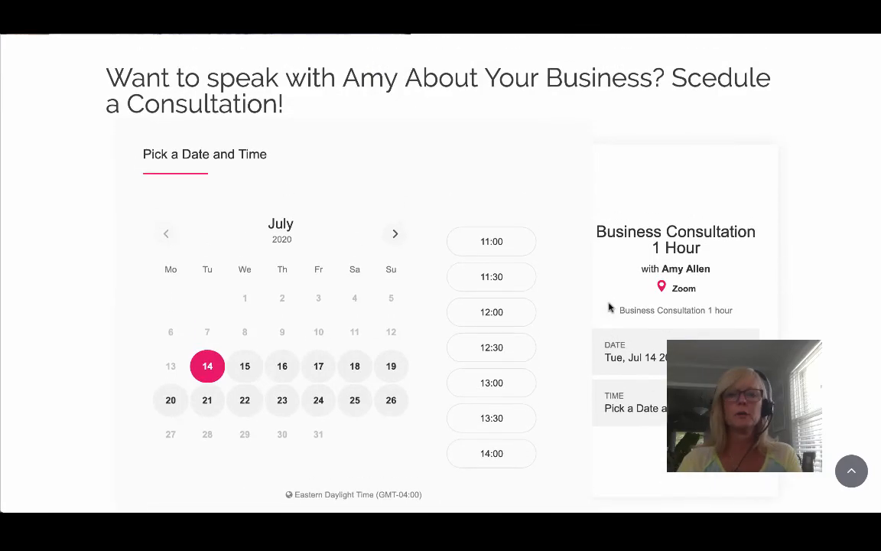
pyautogui.scroll(6, 609, 307)
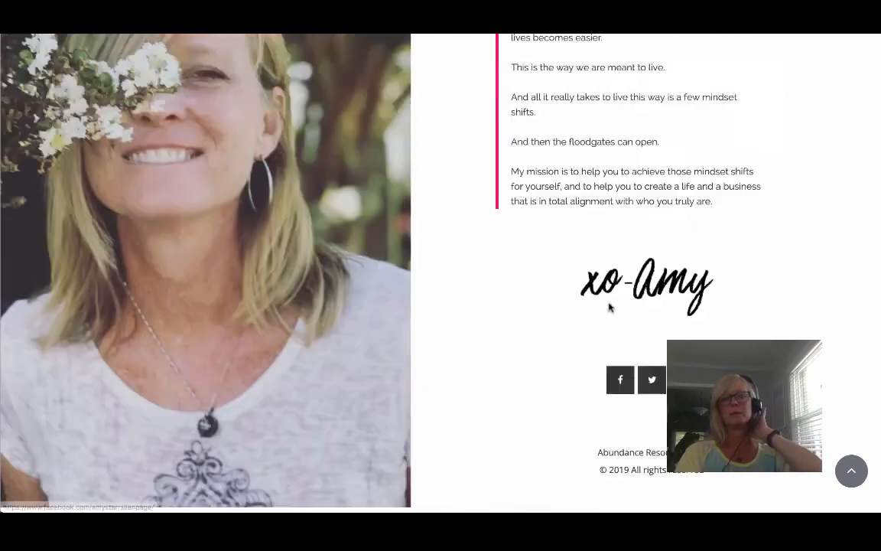
pyautogui.scroll(8, 610, 307)
pyautogui.scroll(-9, 610, 307)
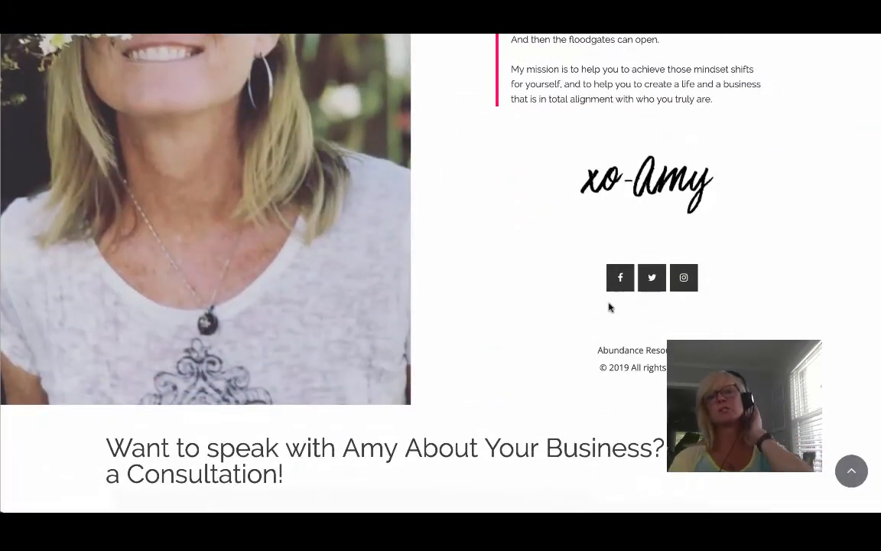
pyautogui.scroll(-5, 610, 306)
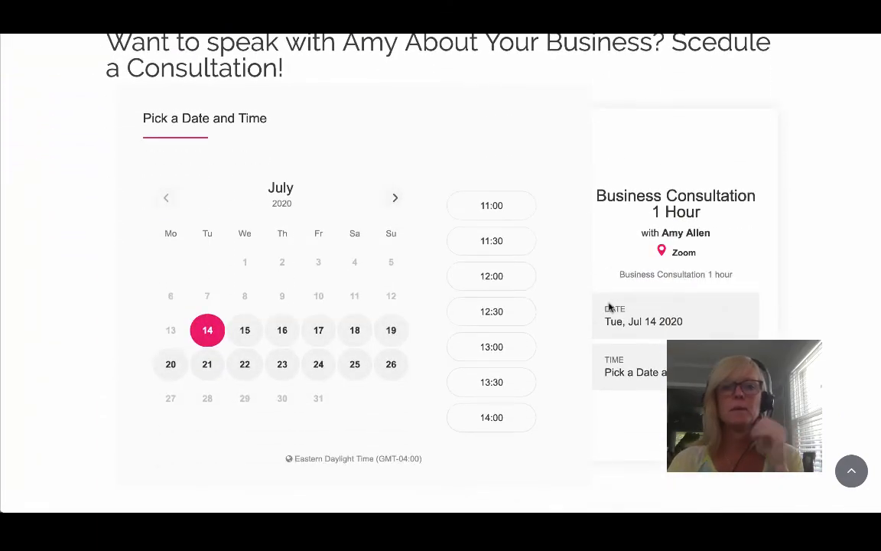
pyautogui.scroll(1, 610, 307)
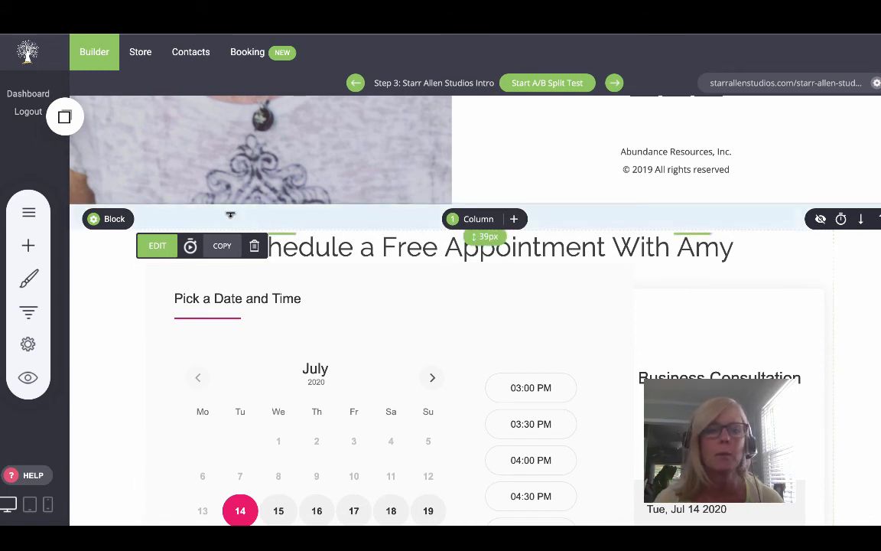
# Delete the booking widget under the free appointment heading on the Step 3 intro page and add an empty block below
pyautogui.click(255, 246)
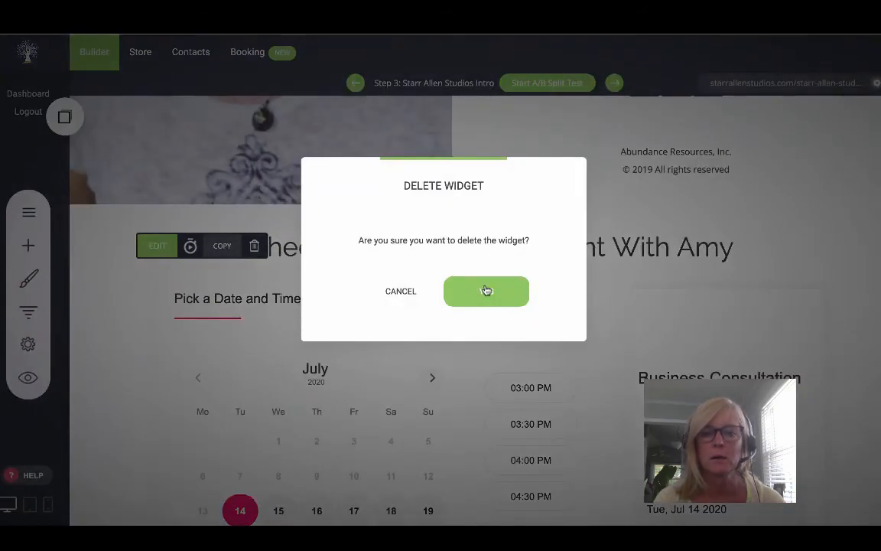
pyautogui.click(488, 289)
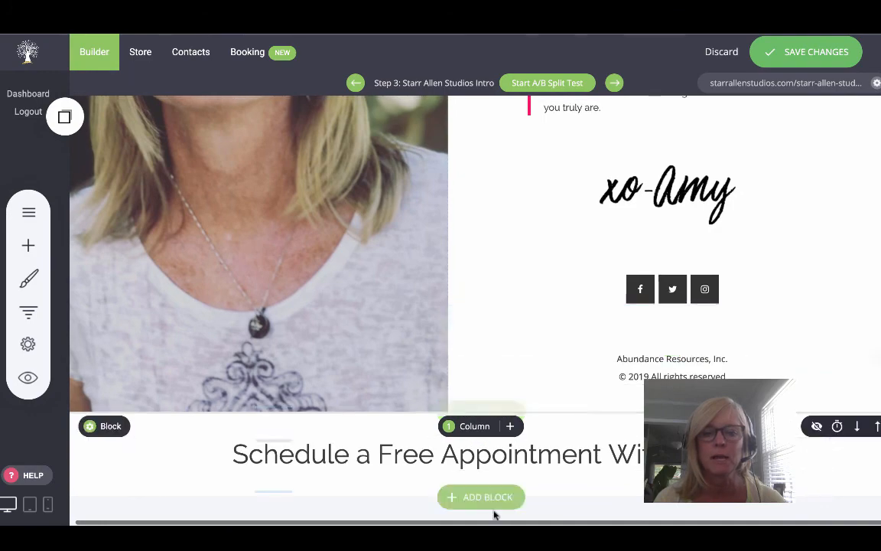
pyautogui.click(476, 497)
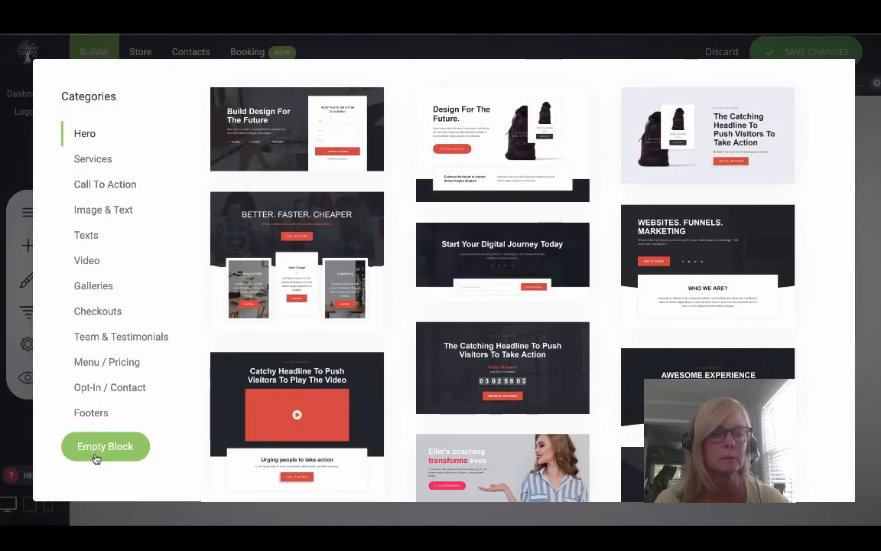
pyautogui.click(115, 442)
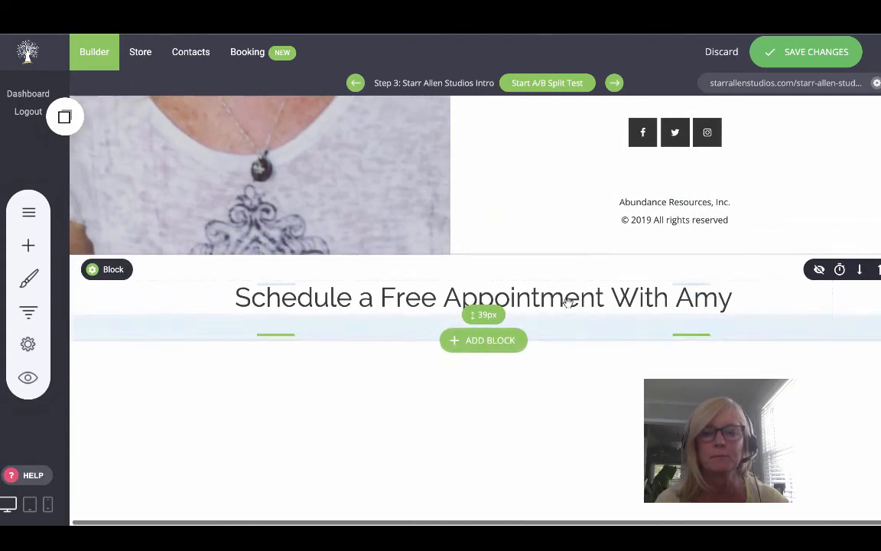
# Place a Button widget beneath the free appointment heading and add space above the button
pyautogui.click(29, 245)
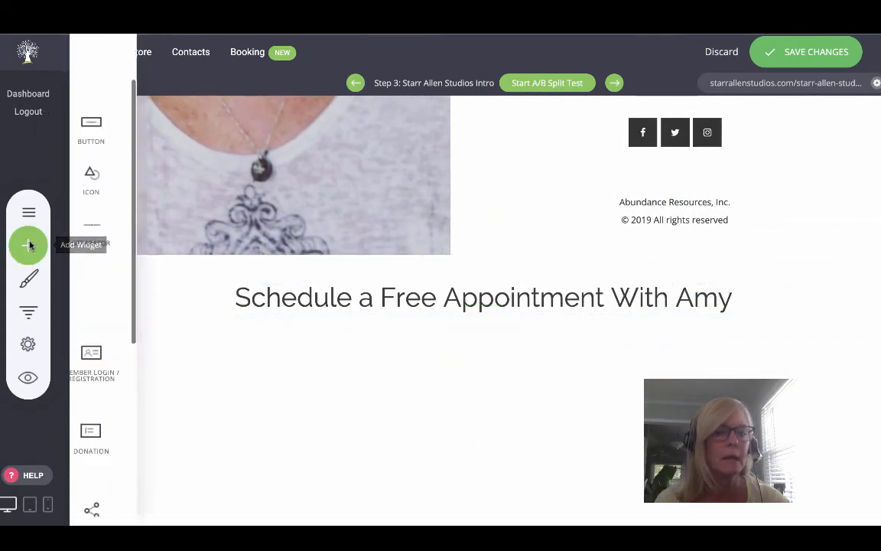
pyautogui.moveTo(239, 124); pyautogui.dragTo(496, 343)
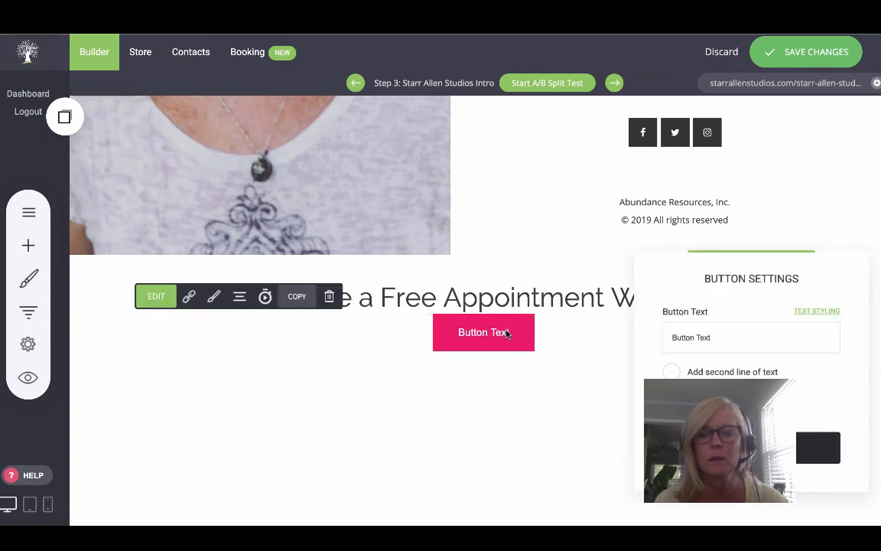
pyautogui.click(485, 320)
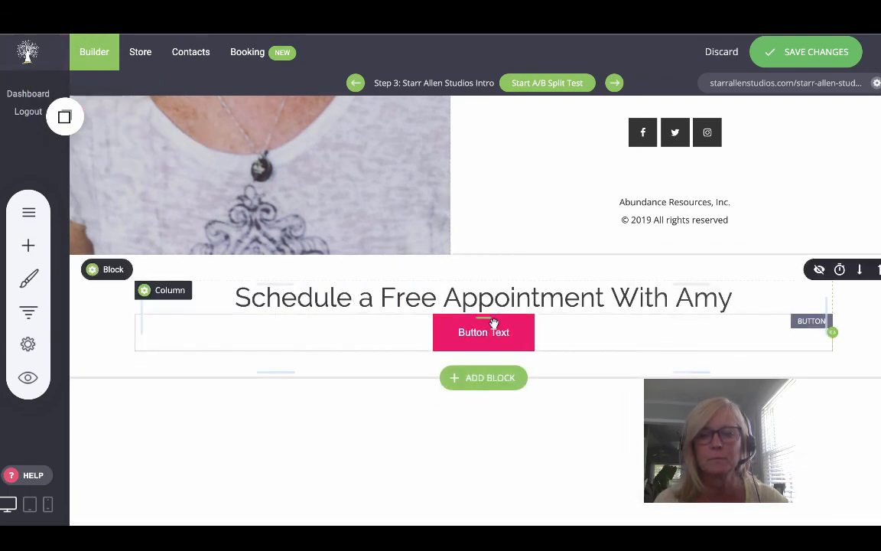
pyautogui.moveTo(485, 320); pyautogui.dragTo(510, 354)
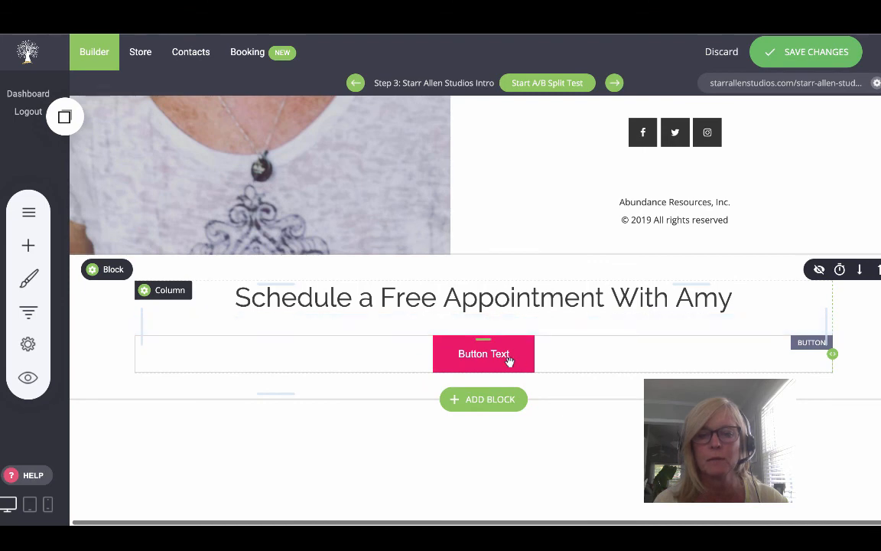
# Change the new button's text to "Click Here to Schedule Now" and close its settings
pyautogui.click(510, 363)
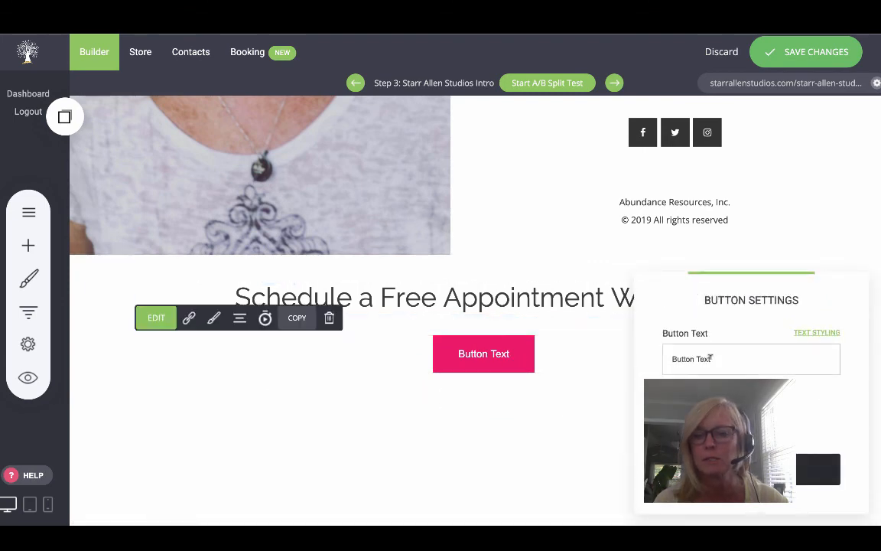
pyautogui.moveTo(704, 358); pyautogui.dragTo(665, 357)
pyautogui.write('C')
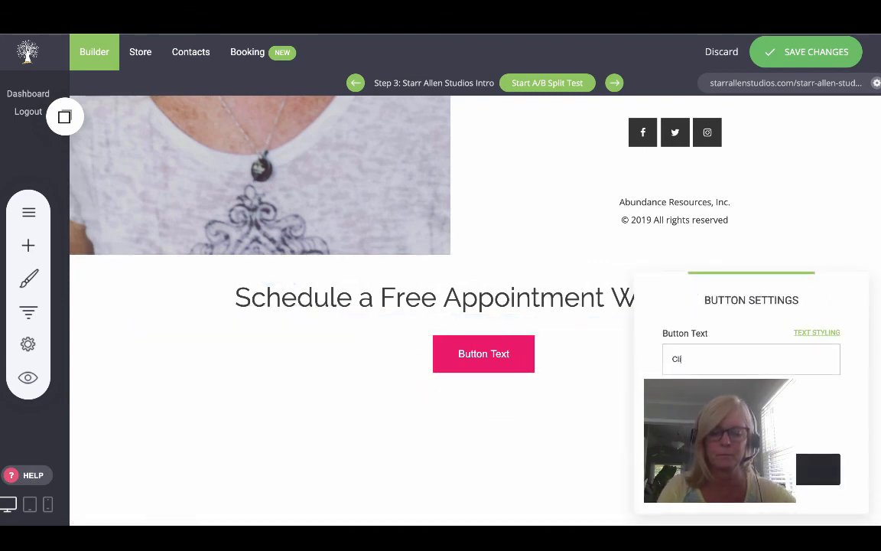
pyautogui.write('lick Here to Schedule Now')
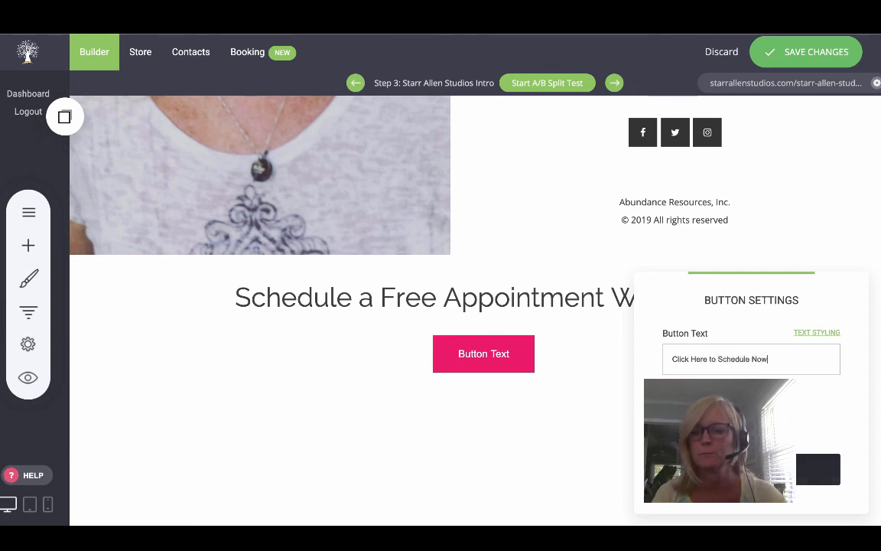
pyautogui.click(535, 458)
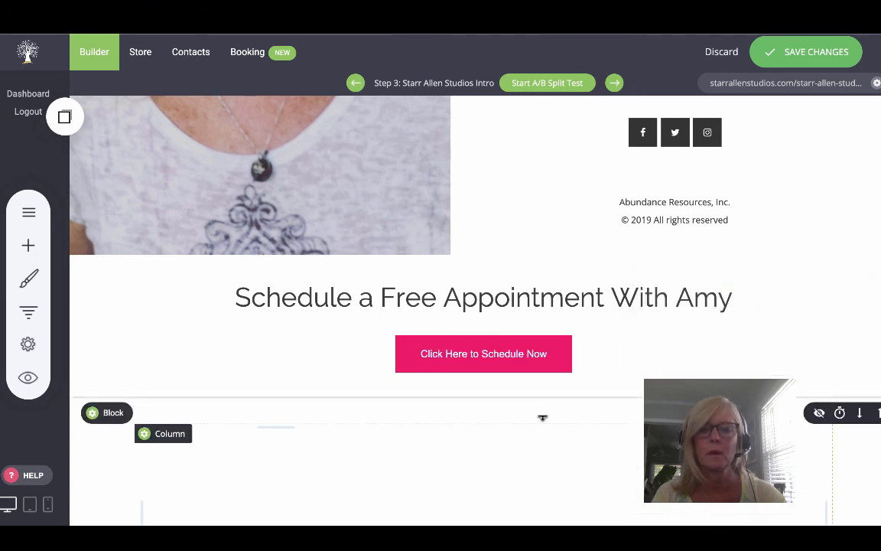
pyautogui.click(501, 353)
pyautogui.click(189, 318)
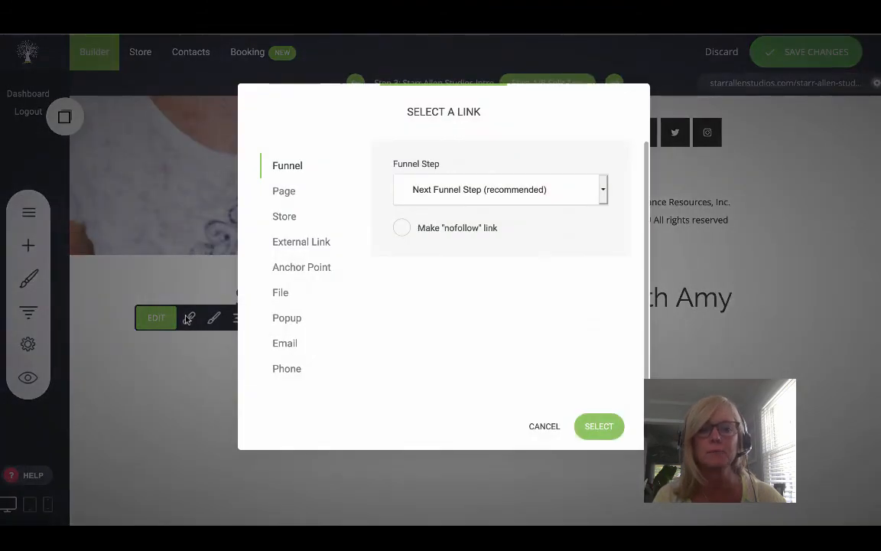
pyautogui.click(287, 242)
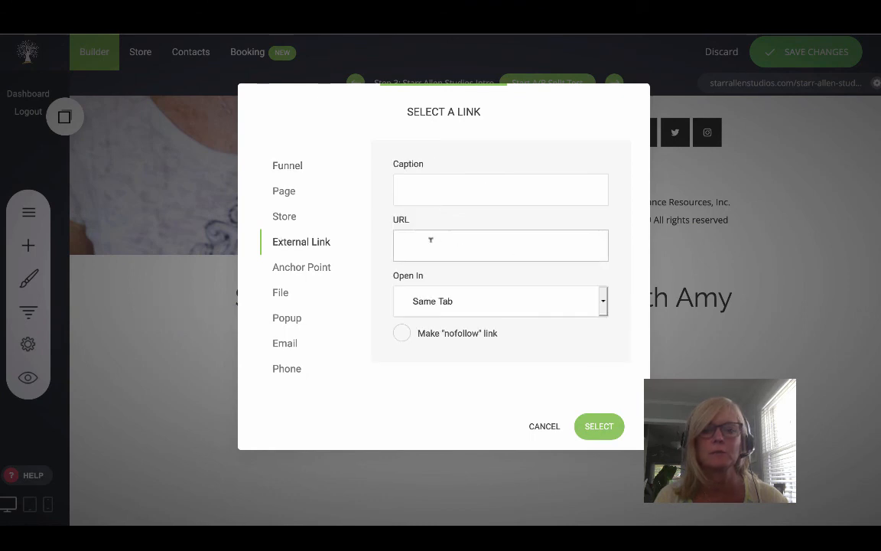
pyautogui.write('https://starrallenstudios.com/booking-demo1')
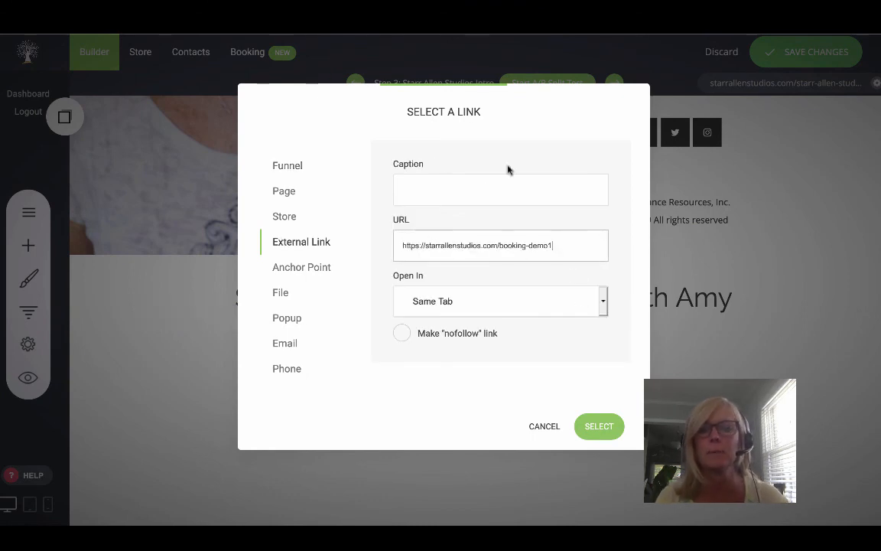
pyautogui.click(603, 306)
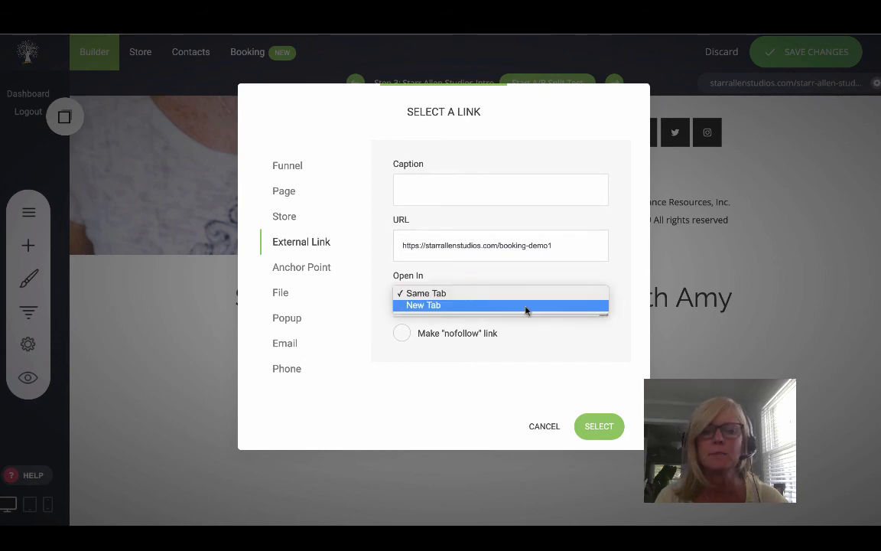
pyautogui.click(454, 306)
pyautogui.click(597, 425)
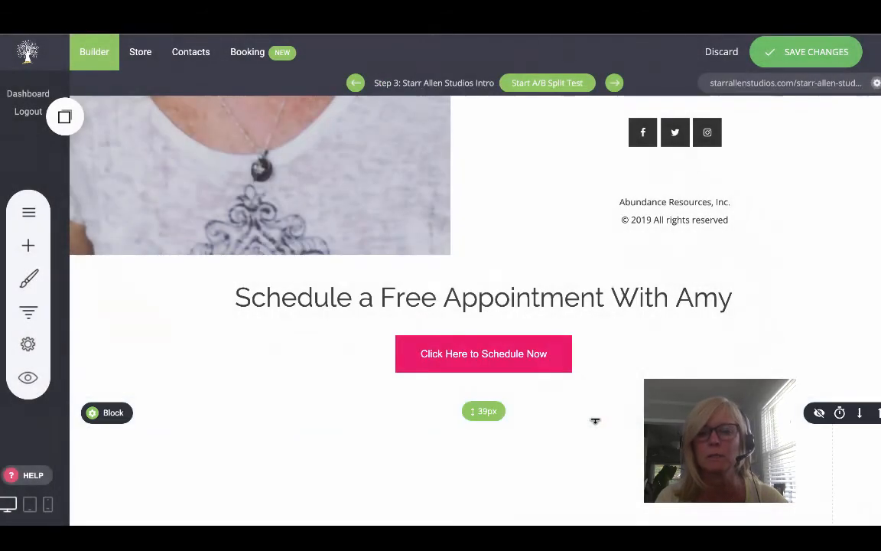
pyautogui.click(791, 55)
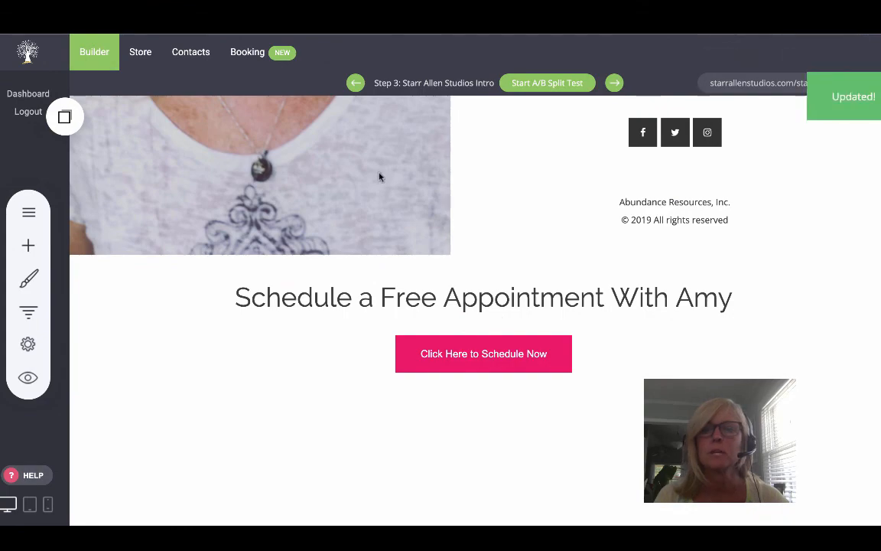
# Test the scheduling button in a new-tab preview of the intro page and examine the booking calendar and consultation details it leads to
pyautogui.click(28, 375)
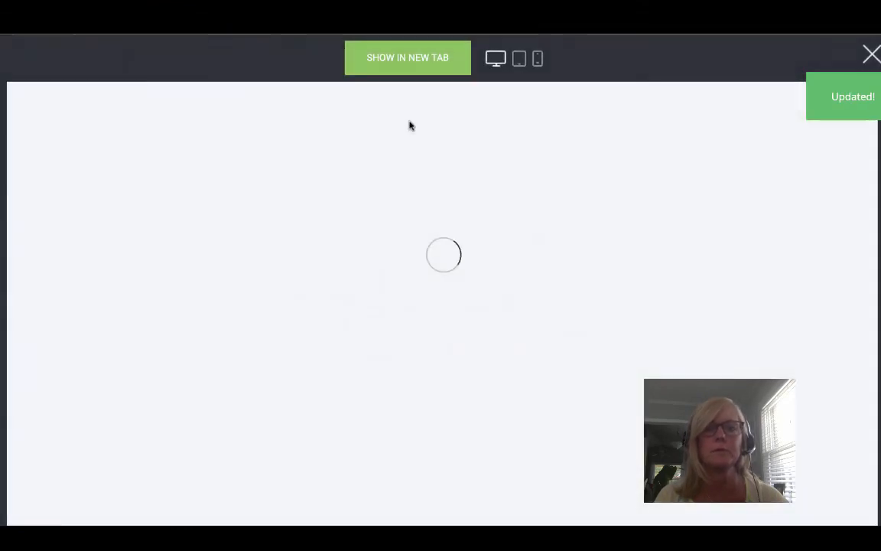
pyautogui.click(396, 61)
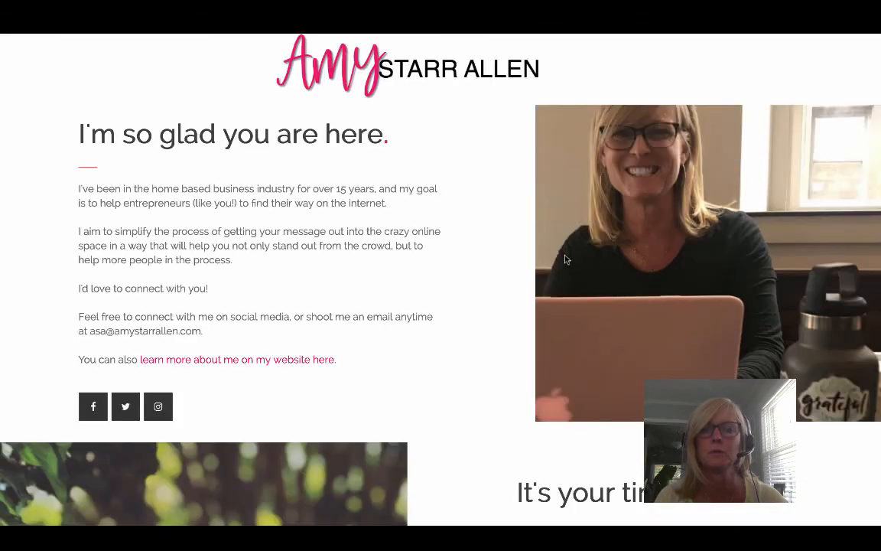
pyautogui.scroll(-15, 567, 258)
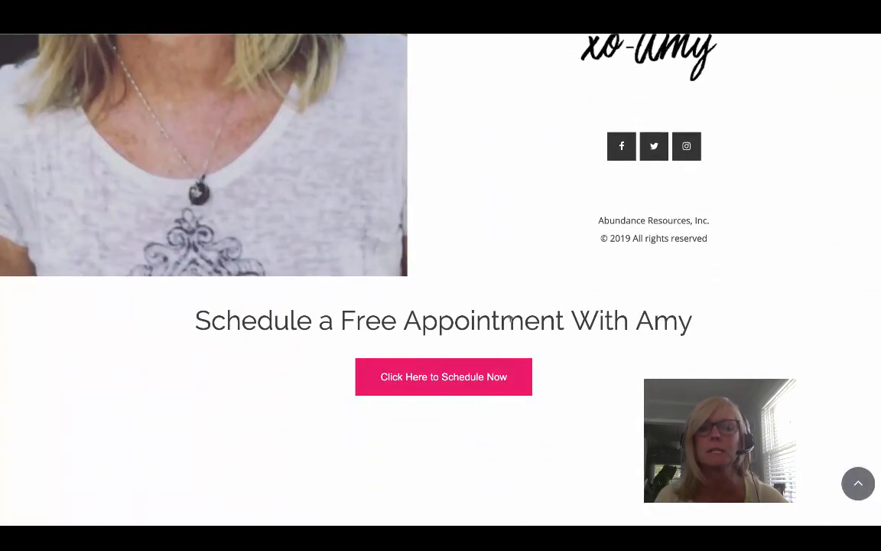
pyautogui.click(443, 387)
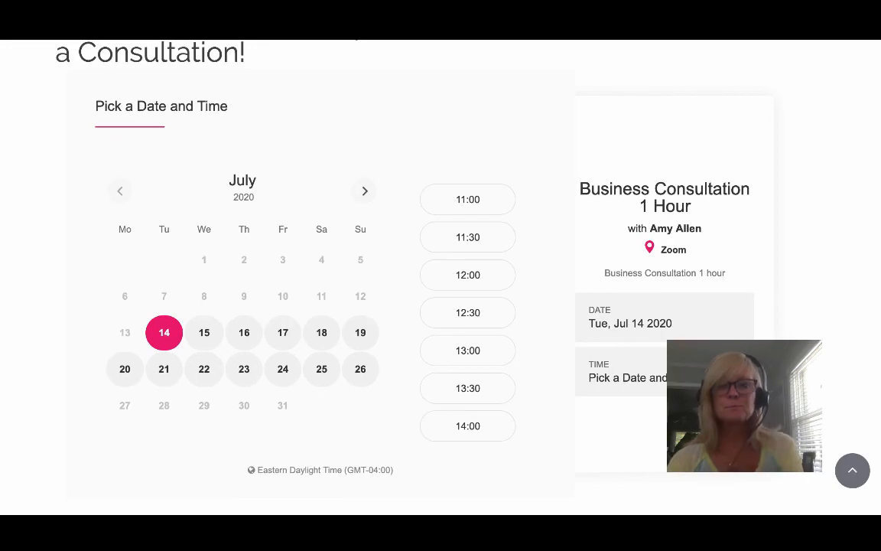
pyautogui.scroll(1, 788, 331)
pyautogui.scroll(-2, 789, 330)
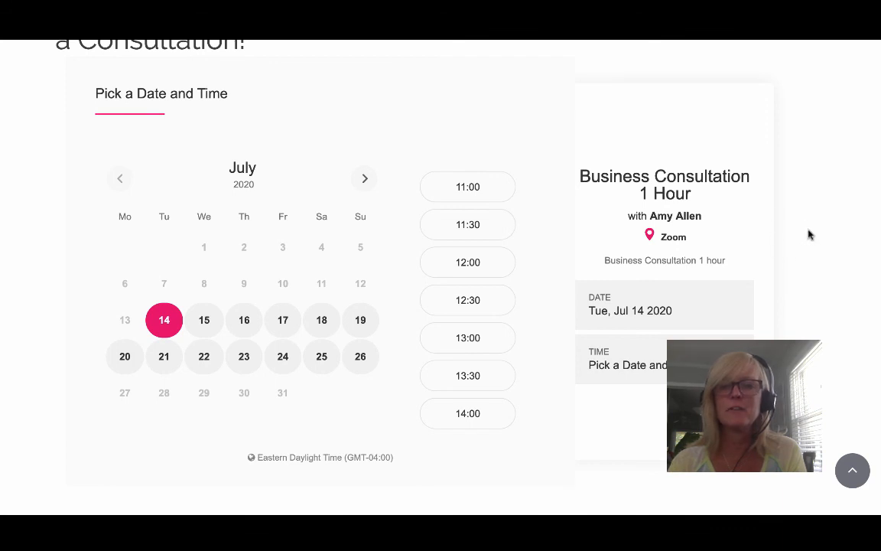
pyautogui.scroll(1, 812, 238)
pyautogui.scroll(-1, 745, 115)
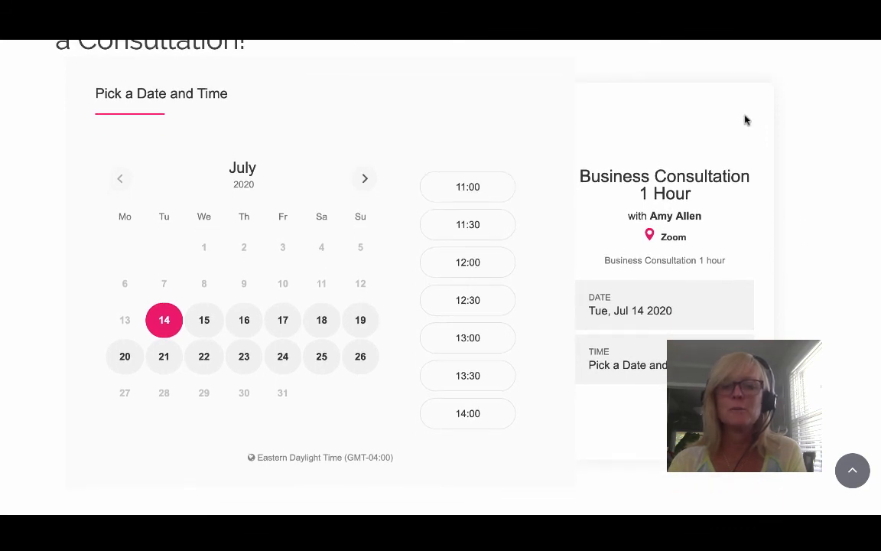
pyautogui.scroll(-1, 715, 303)
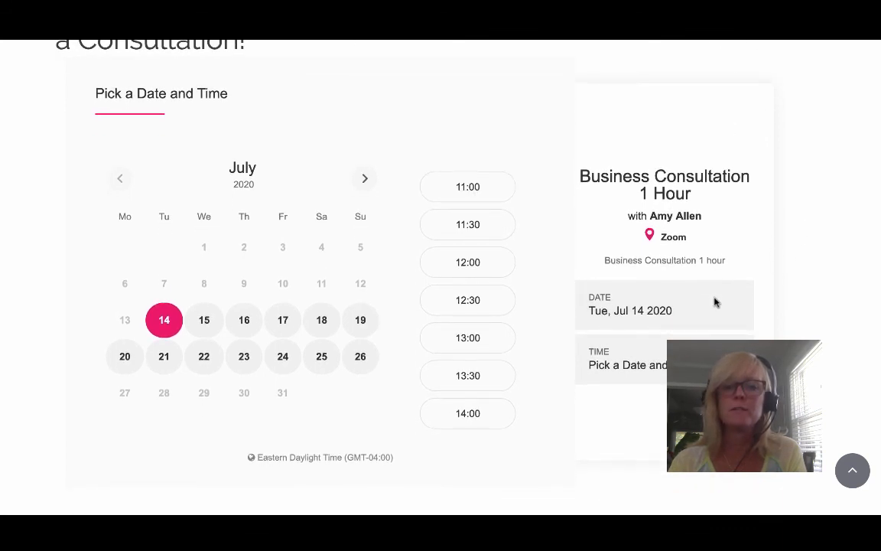